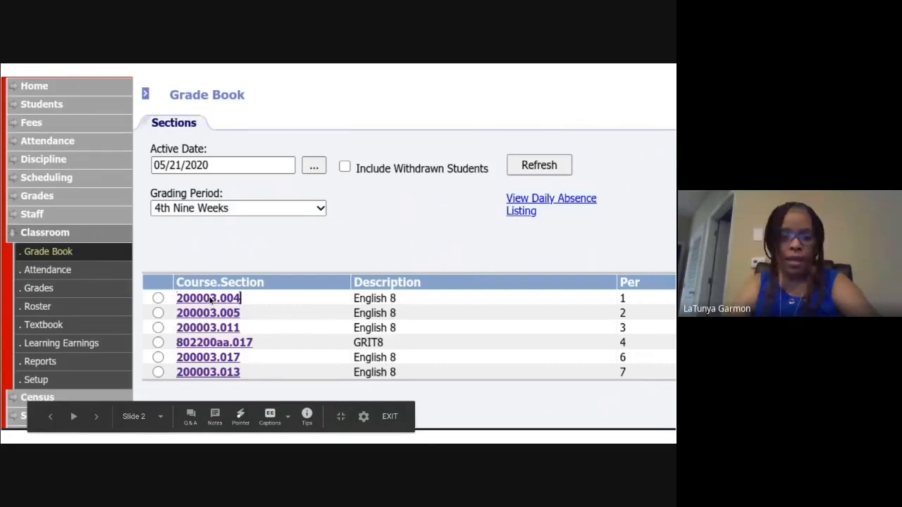
Advance the presentation through the Grade Book, Reports and Student Listing slides
click(270, 268)
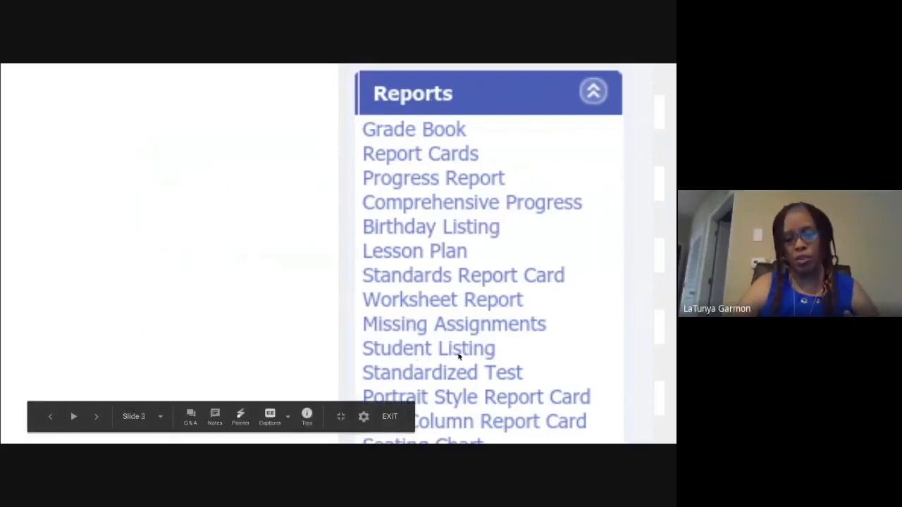
click(267, 304)
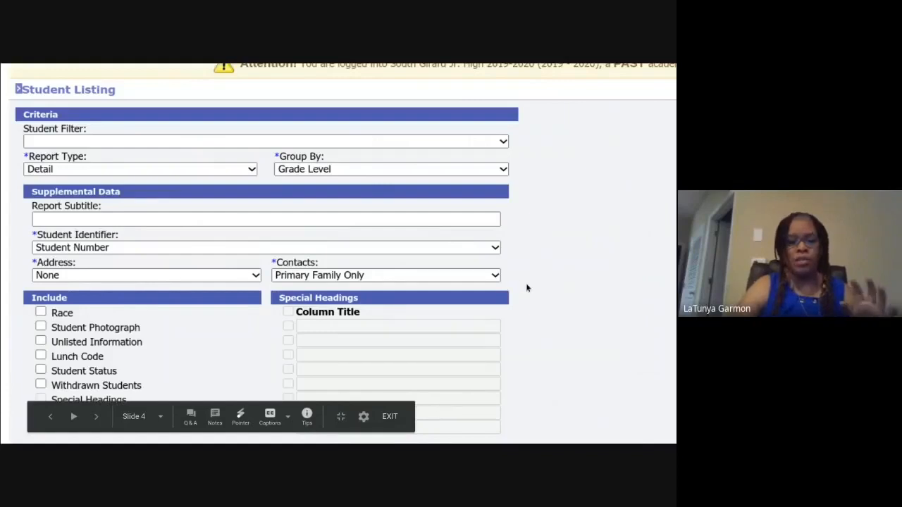
click(411, 230)
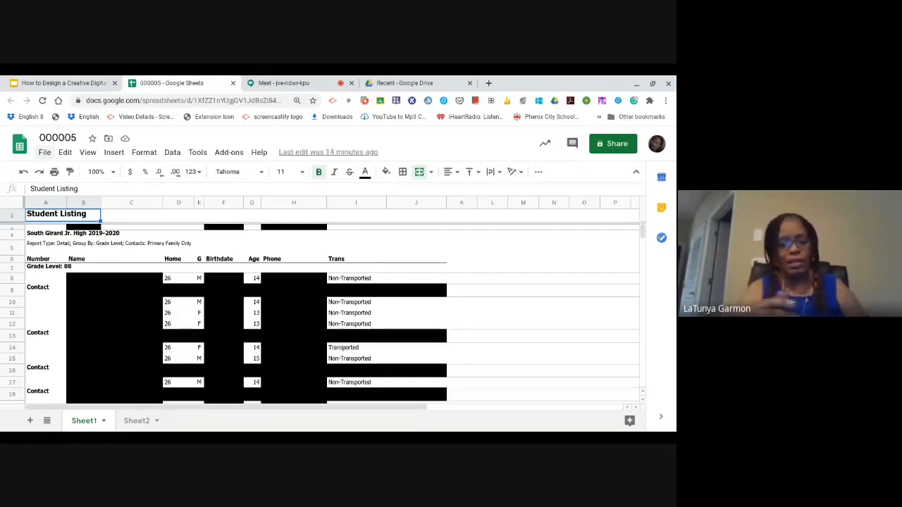
Delete the Home and G columns from the student listing on Sheet1 of spreadsheet 000005
click(174, 204)
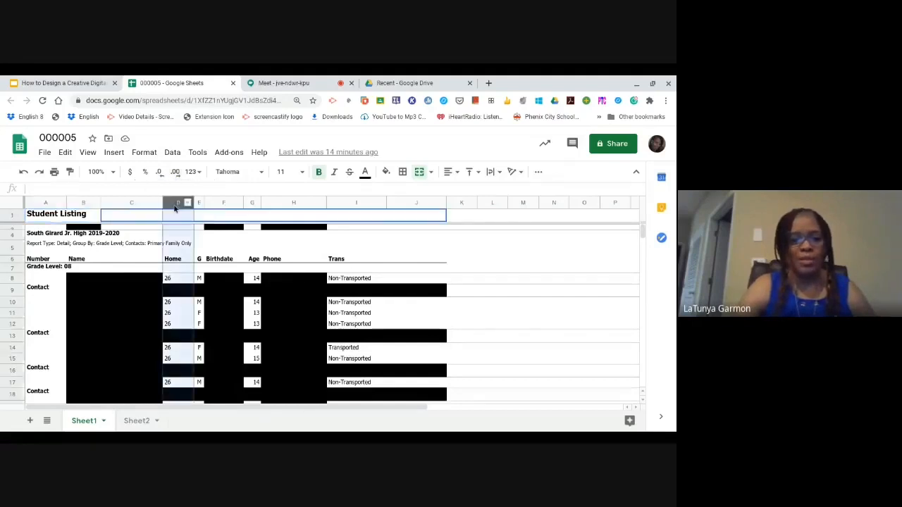
right_click(175, 203)
click(175, 303)
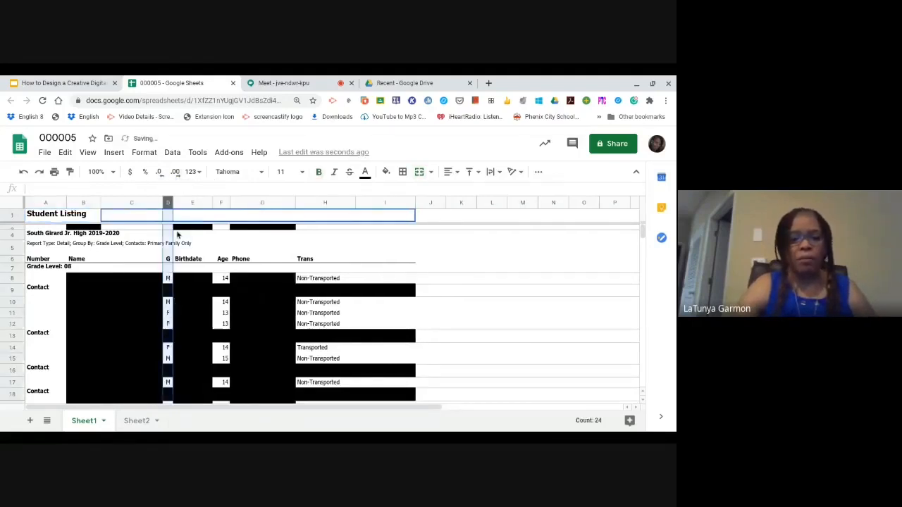
click(65, 153)
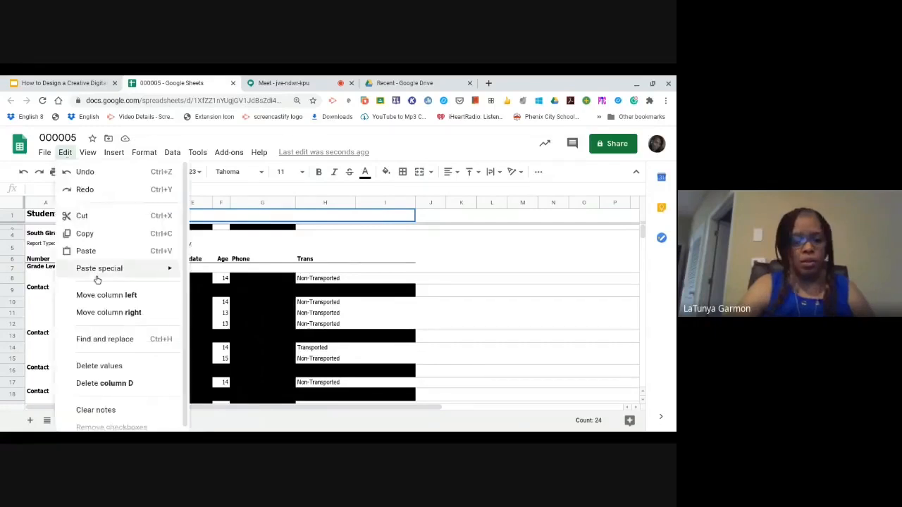
click(119, 385)
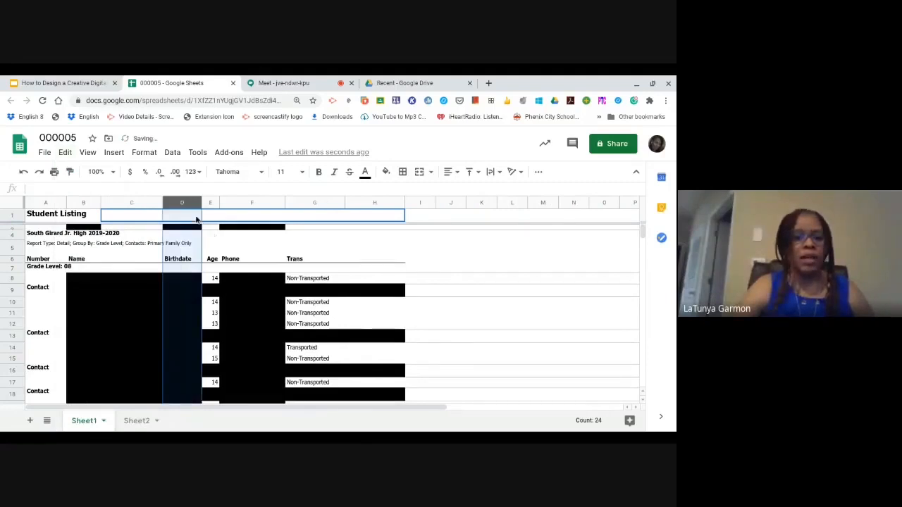
Delete the Birthdate and Age columns from the student listing
click(65, 153)
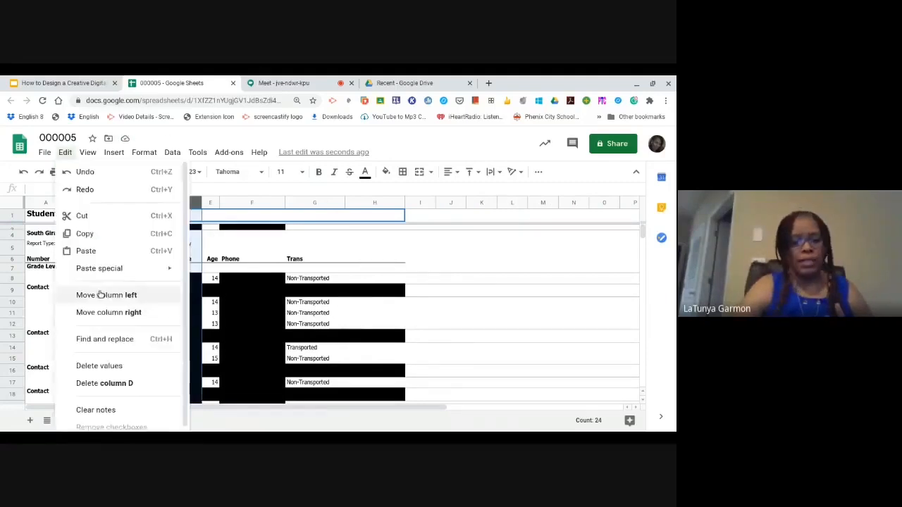
click(103, 386)
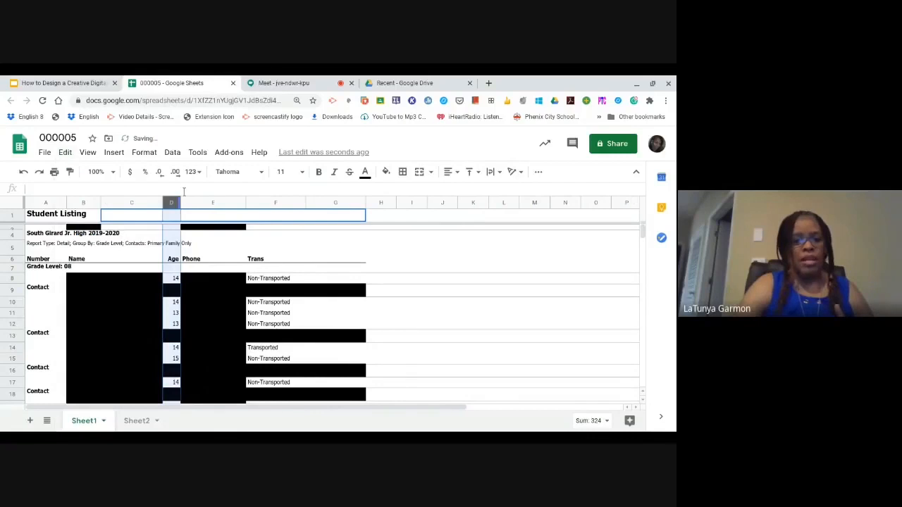
click(65, 152)
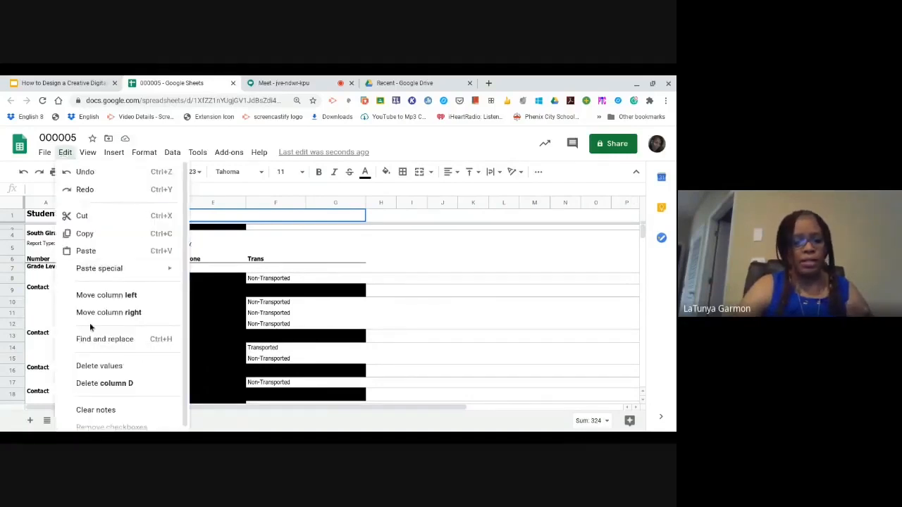
click(111, 383)
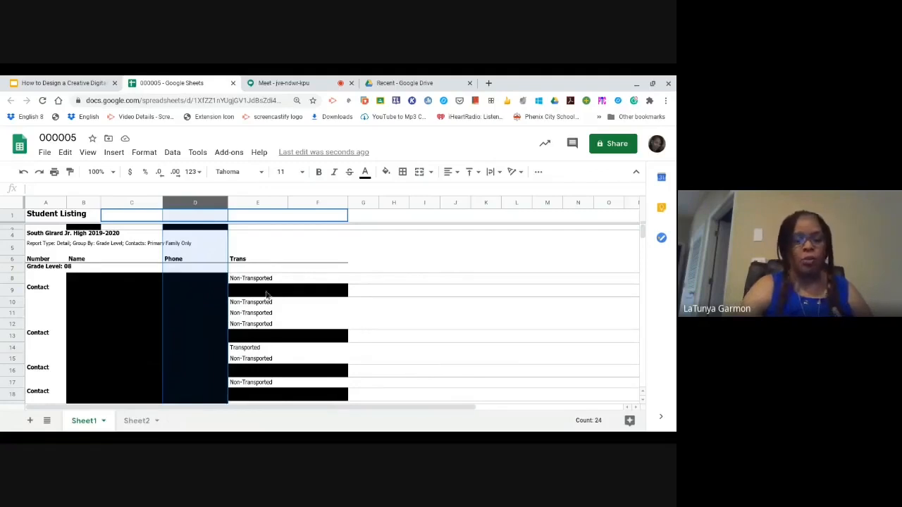
Delete the Trans column from the student listing, keeping the Phone column
click(255, 206)
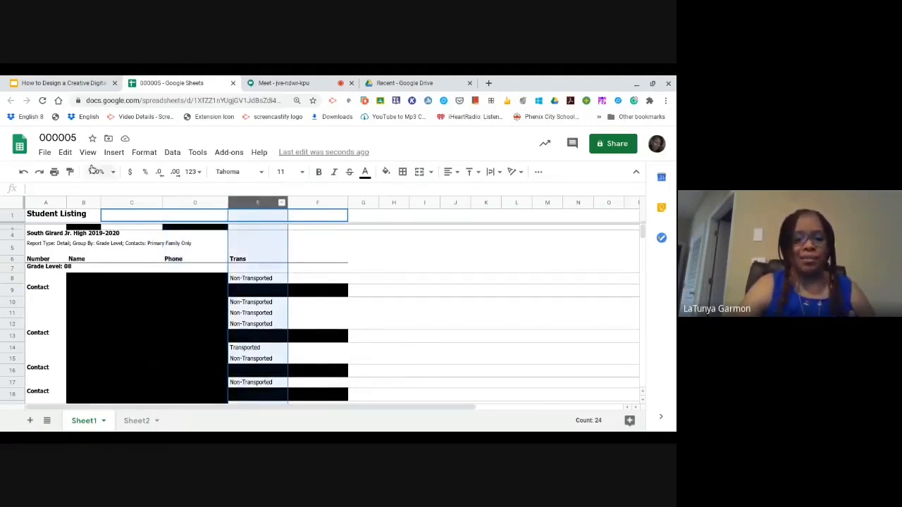
click(65, 152)
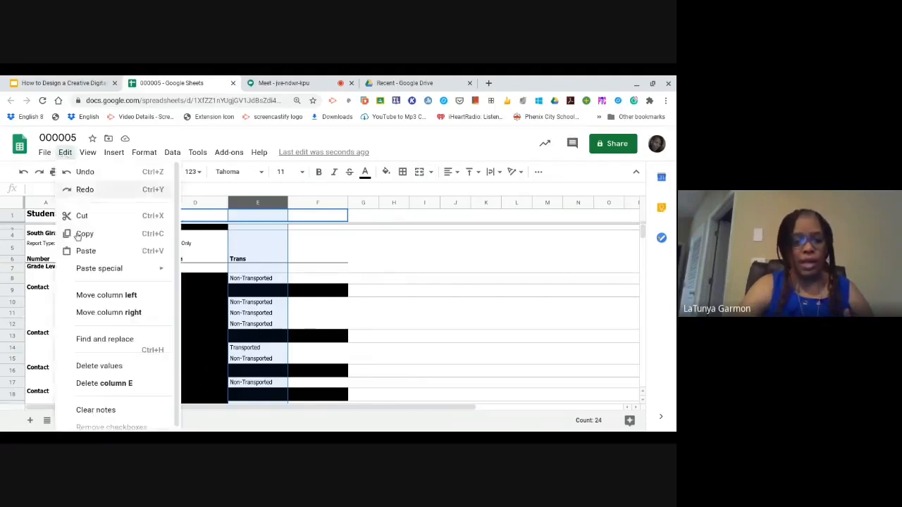
click(103, 383)
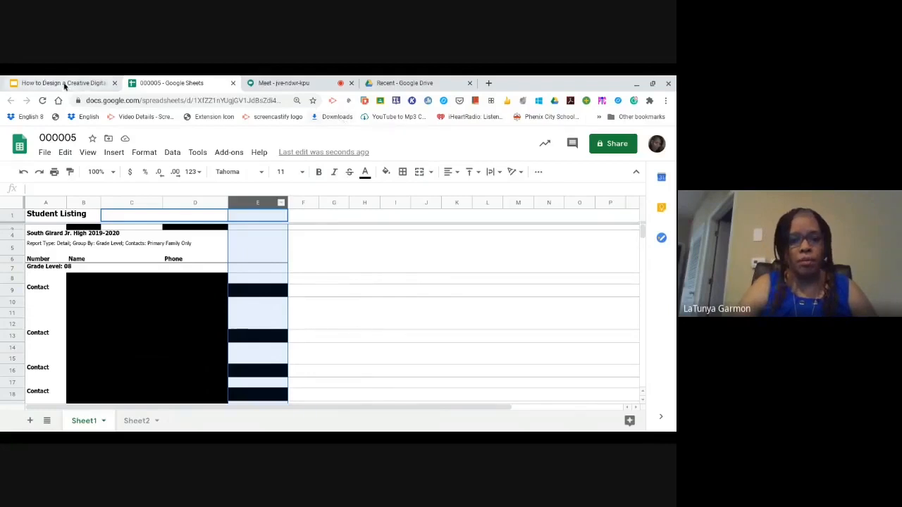
Return to the presentation, advance to the Accessing Documentation slide and open its linked parent contact log PDF
click(64, 84)
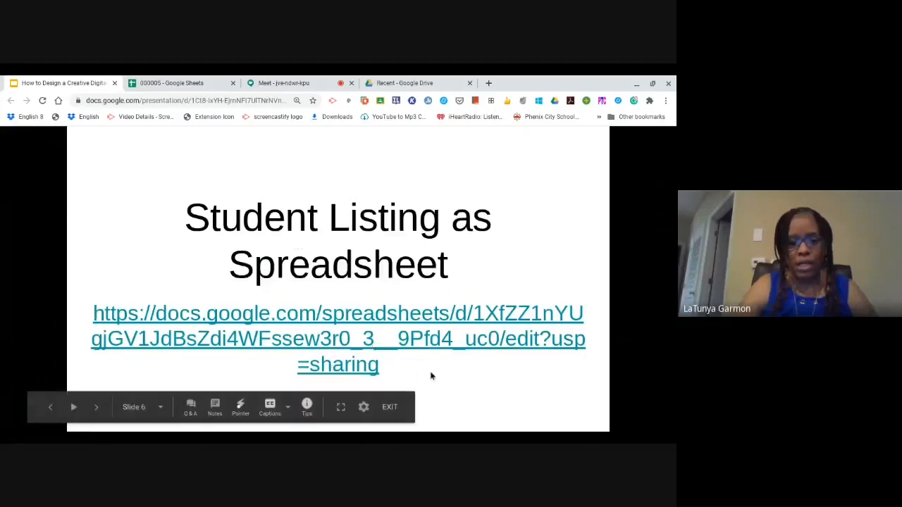
click(445, 407)
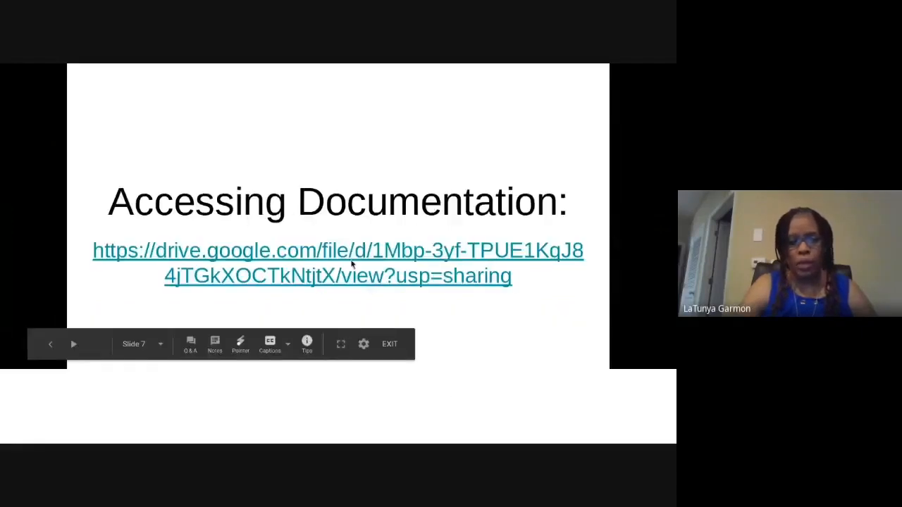
click(348, 301)
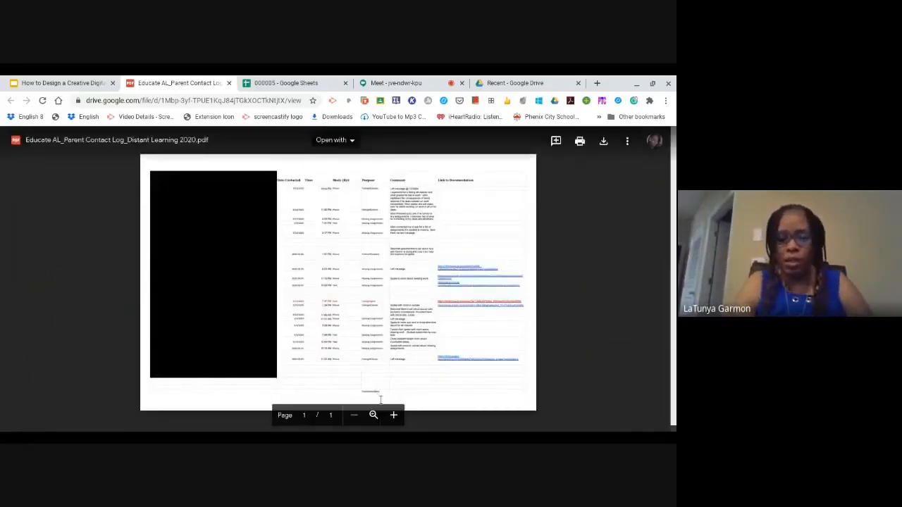
Zoom in on the parent contact log PDF to examine its contact entries, then zoom back out
click(397, 420)
click(397, 420)
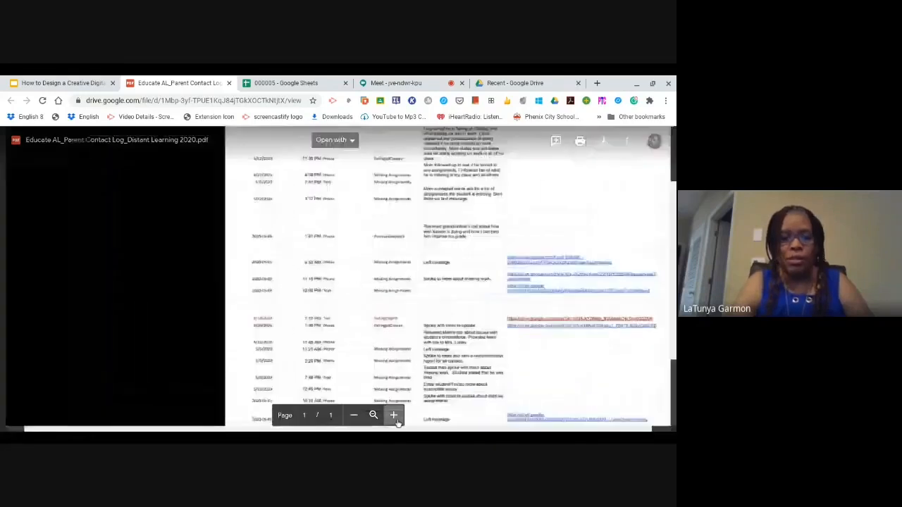
click(354, 416)
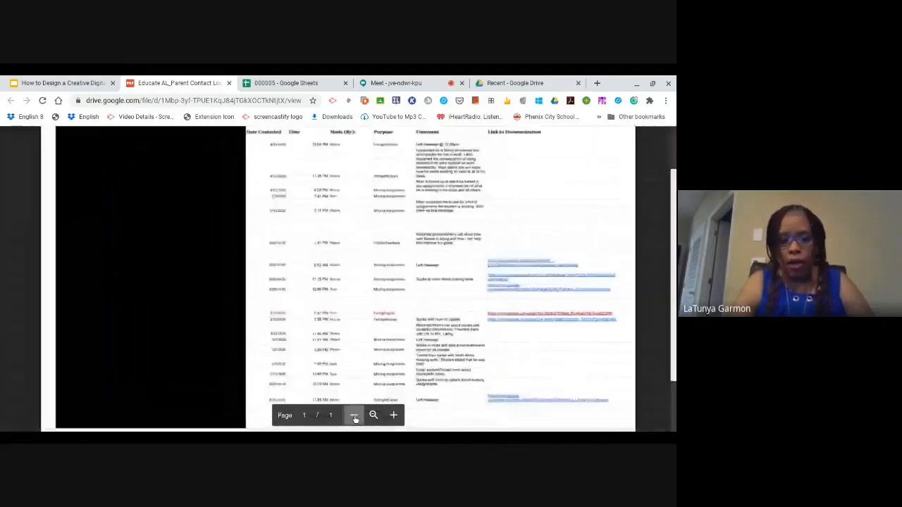
click(354, 417)
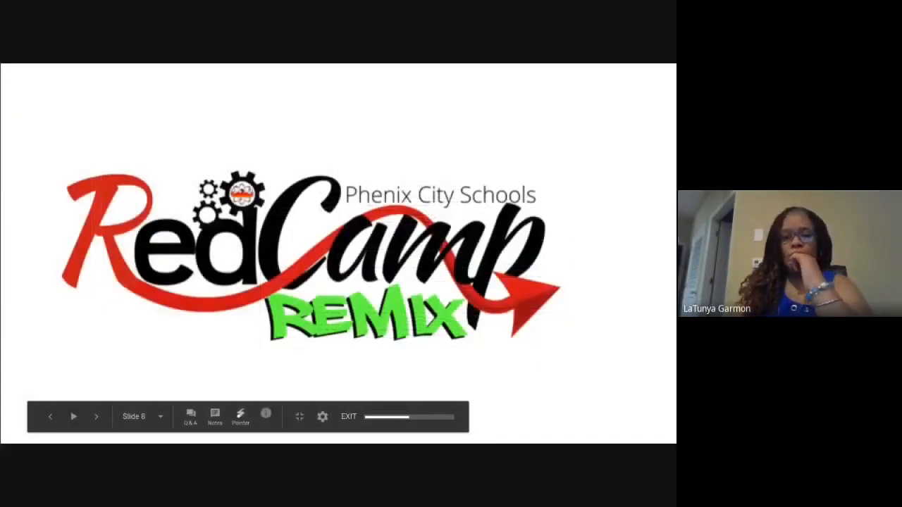
Advance to the Collecting Parent Info slide, and insert a form in the Copy of Parent Contact Log_Distant Learning 2020 spreadsheet
key(Right)
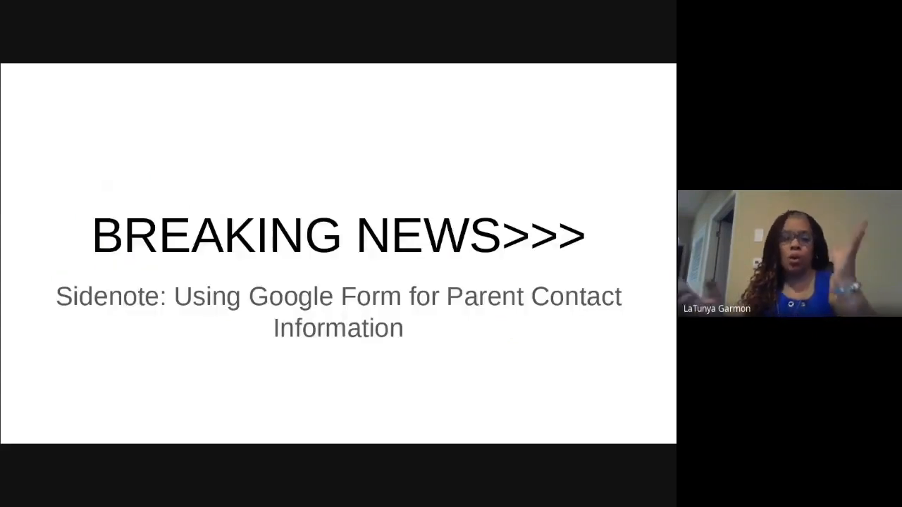
key(Right)
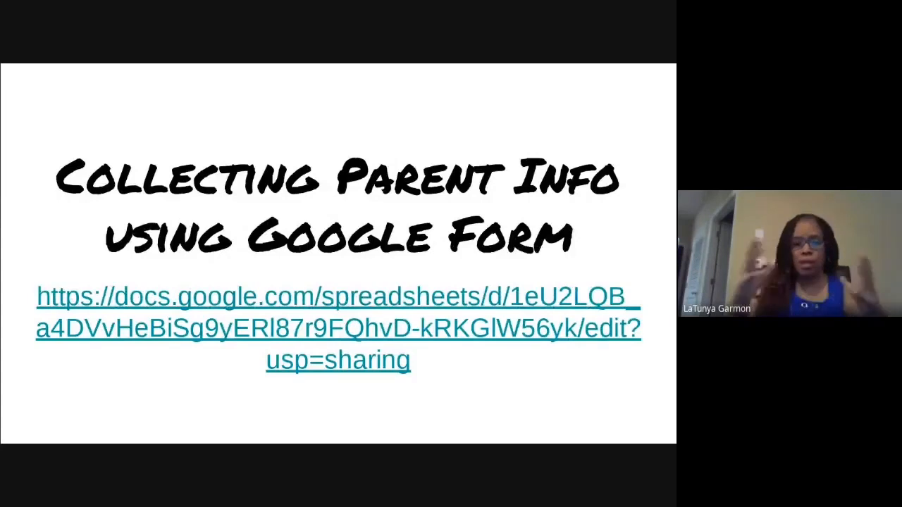
key(alt+Tab)
click(113, 153)
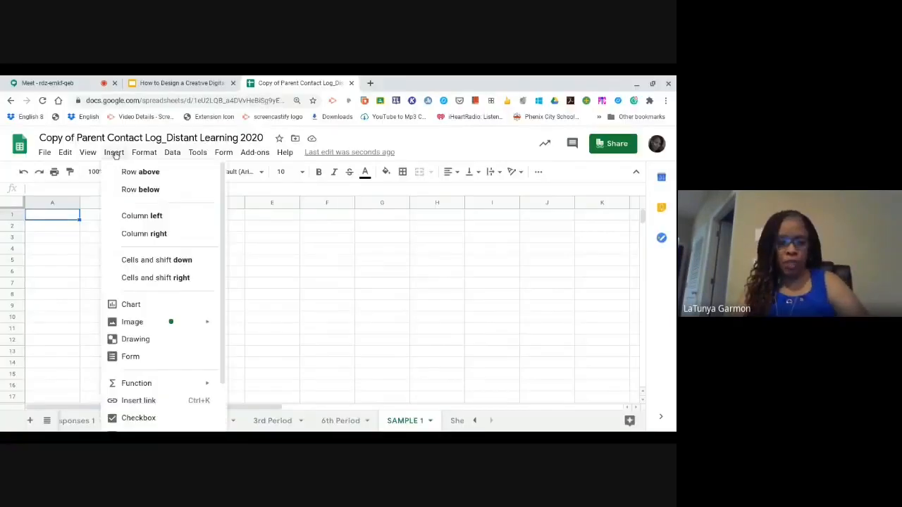
click(130, 356)
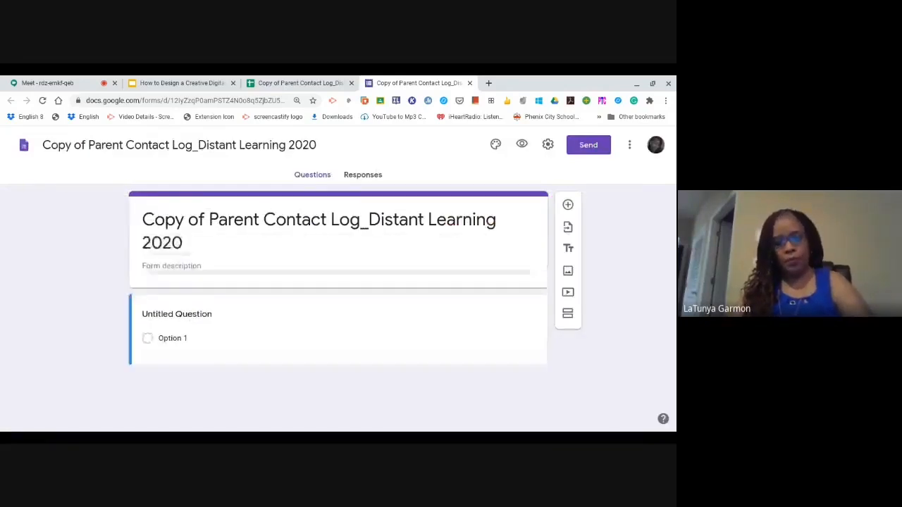
Change the form's title to "1st Period_Parent Contact Log_Distant Learning 2020-2021"
click(210, 219)
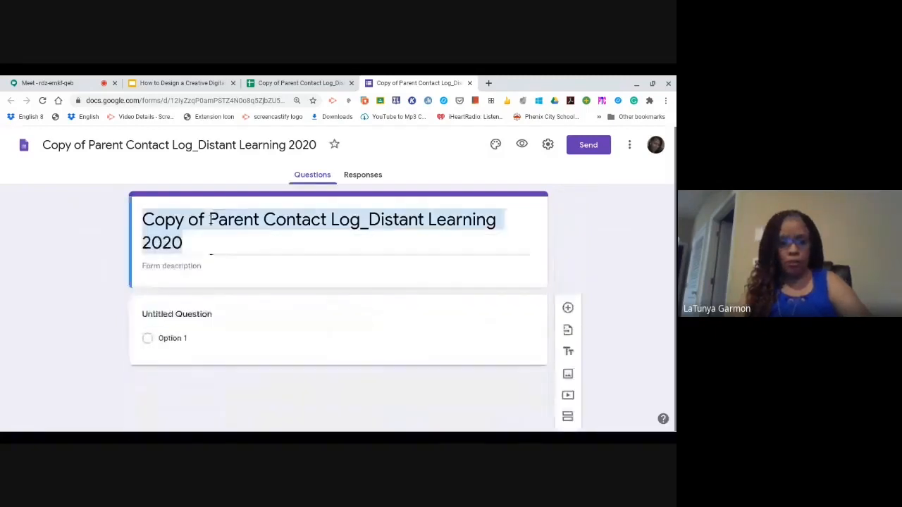
click(209, 219)
key(BackSpace)
key(BackSpace)
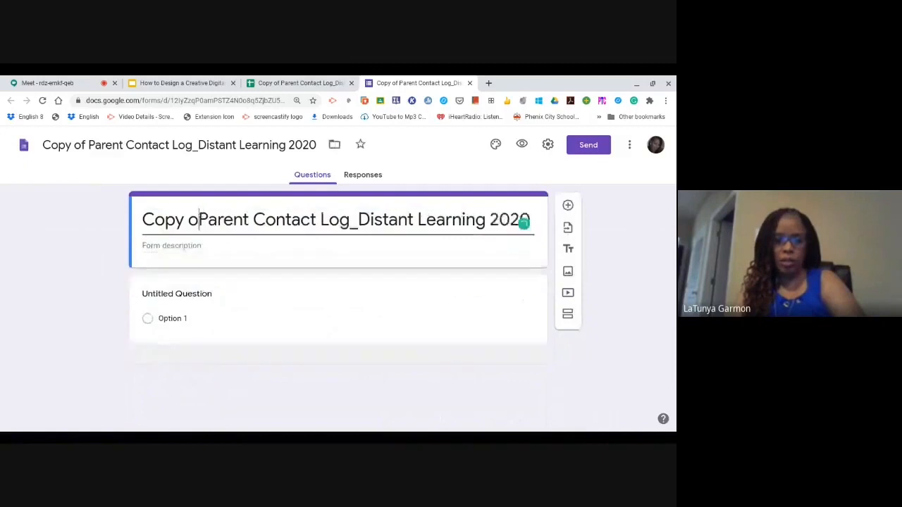
key(BackSpace)
key(BackSpace)
key(BackSpace)
key(BackSpace)
key(BackSpace)
key(BackSpace)
text(1)
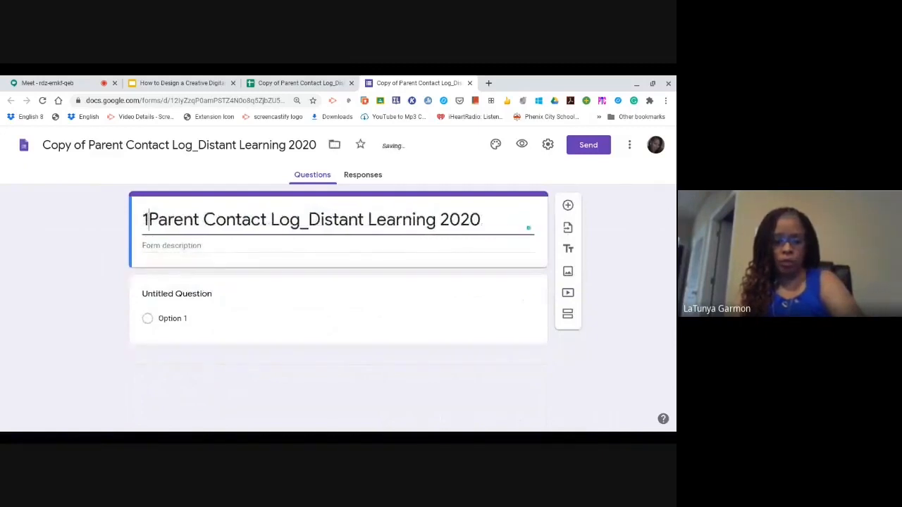
text(st Per)
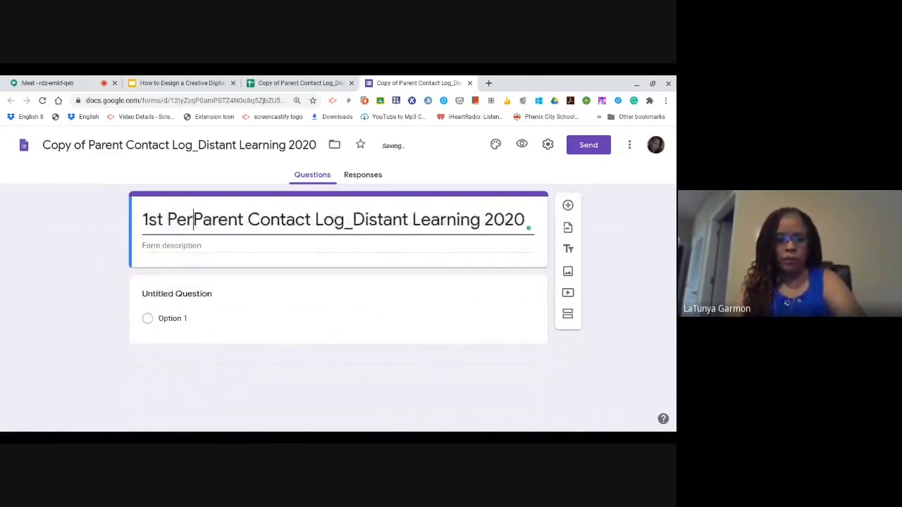
text(iod_)
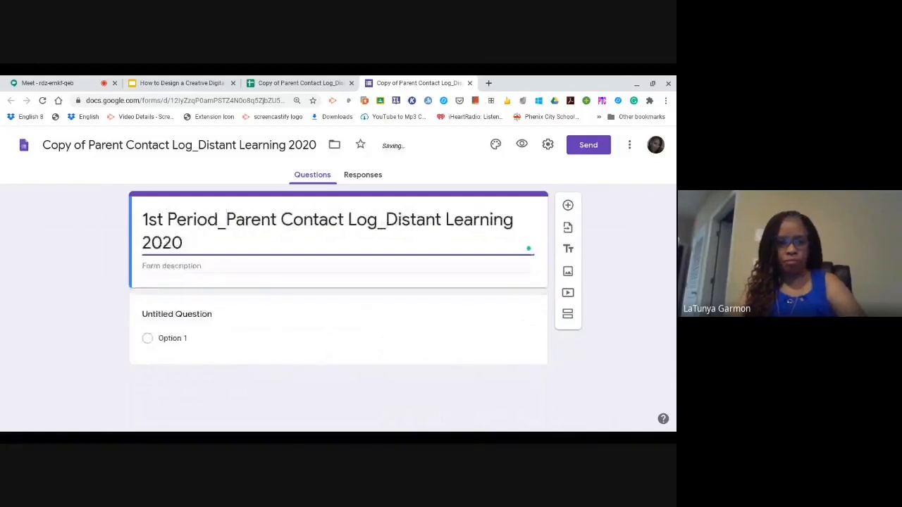
click(188, 246)
text(-2021)
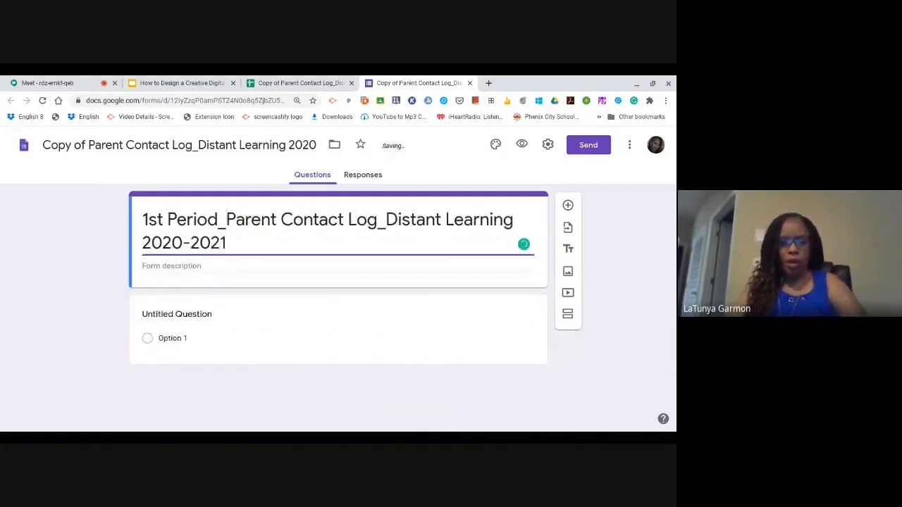
Title the form's first question "Student Name (Last Name, First Name)" and make it required
click(198, 317)
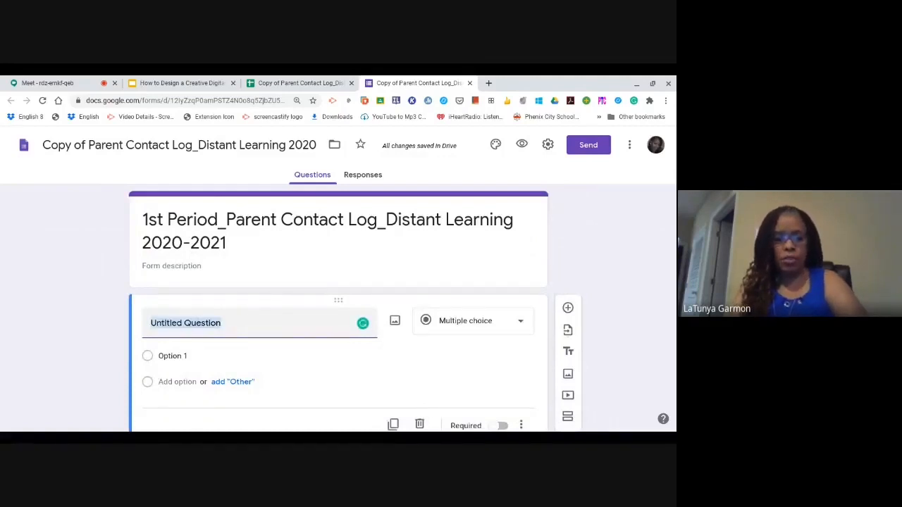
text(S)
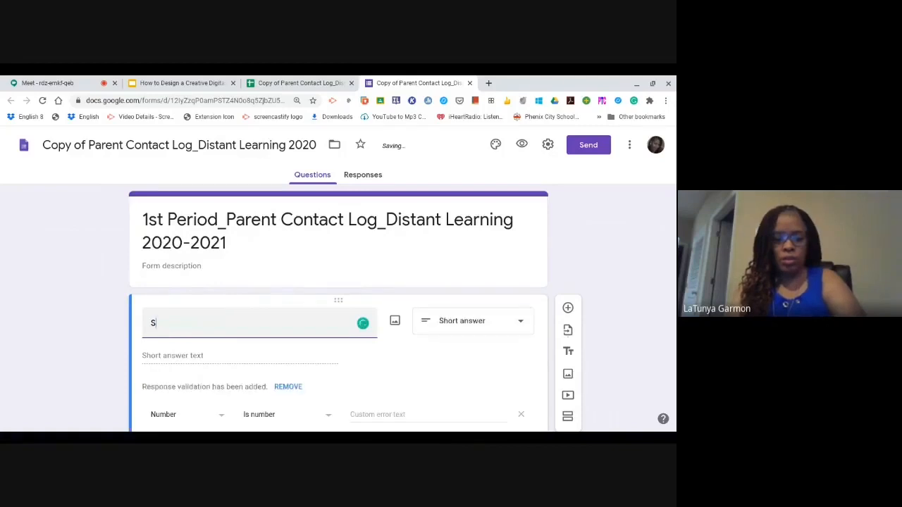
text(tudent N)
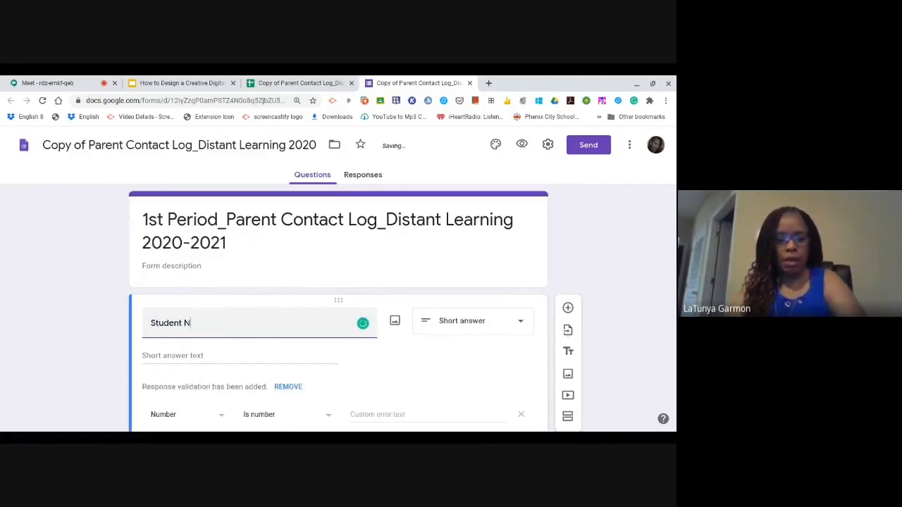
key(BackSpace)
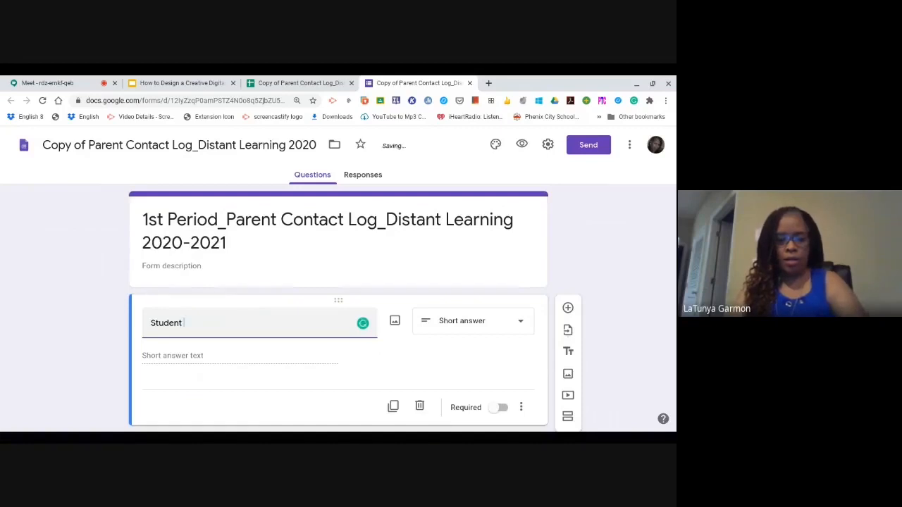
text(Name ()
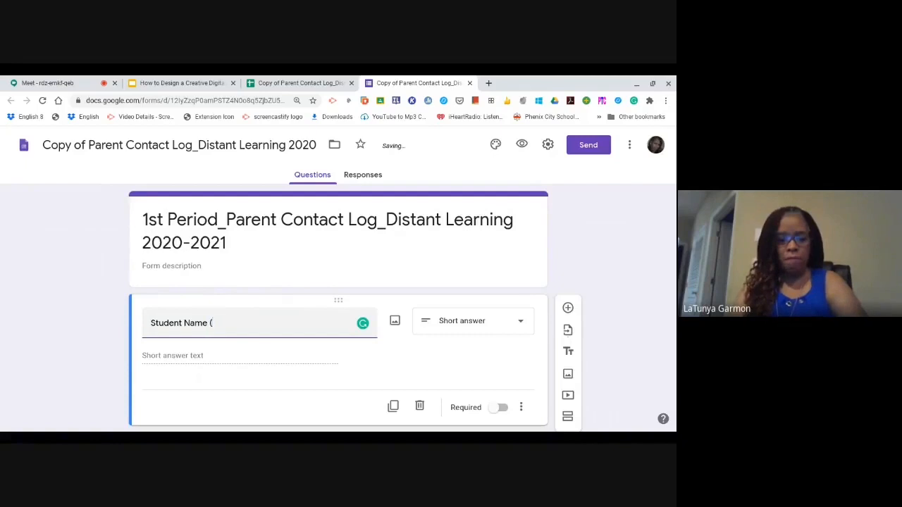
text(Last)
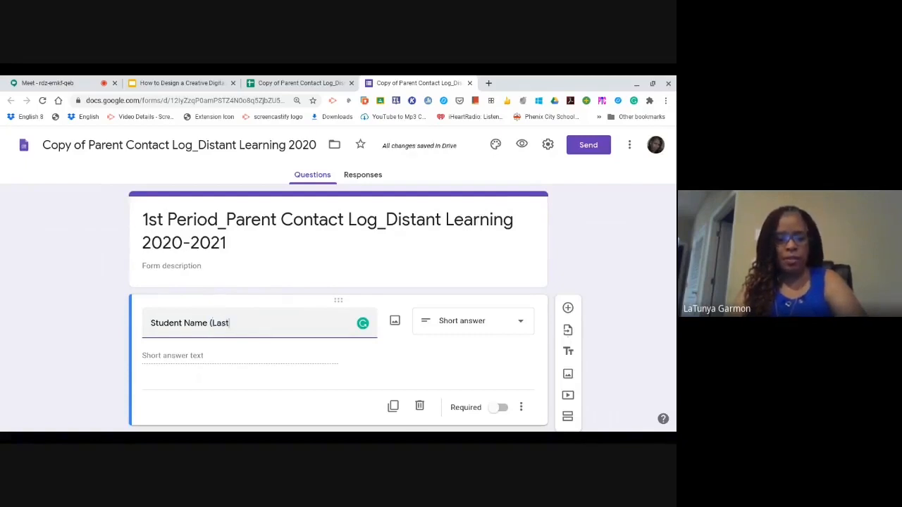
text( Name)
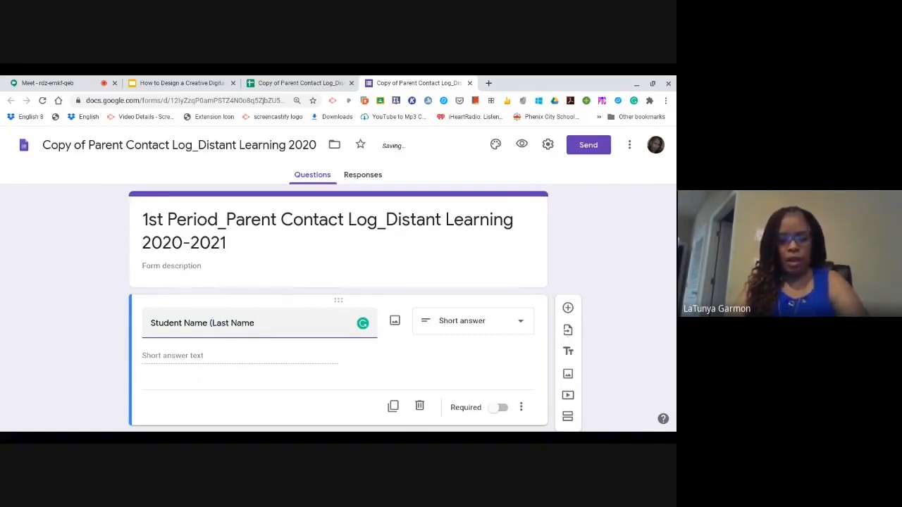
text(, Fir)
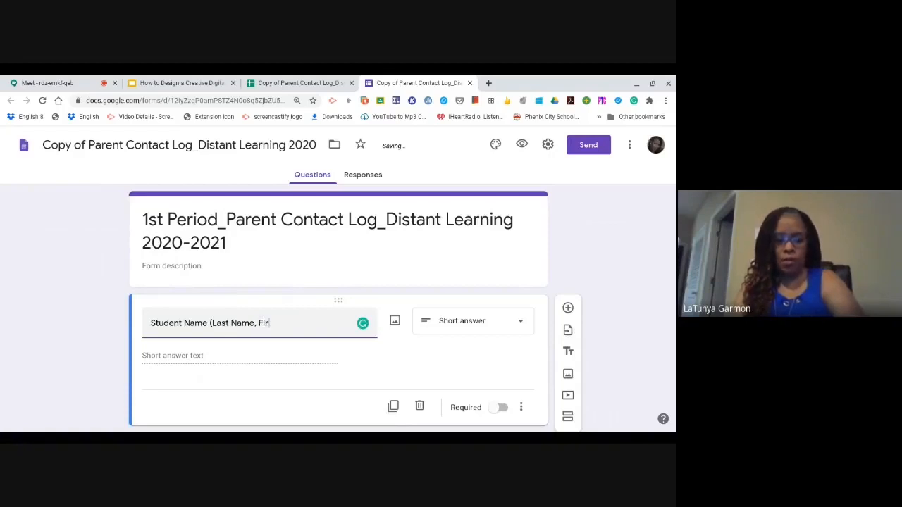
text(st Name)
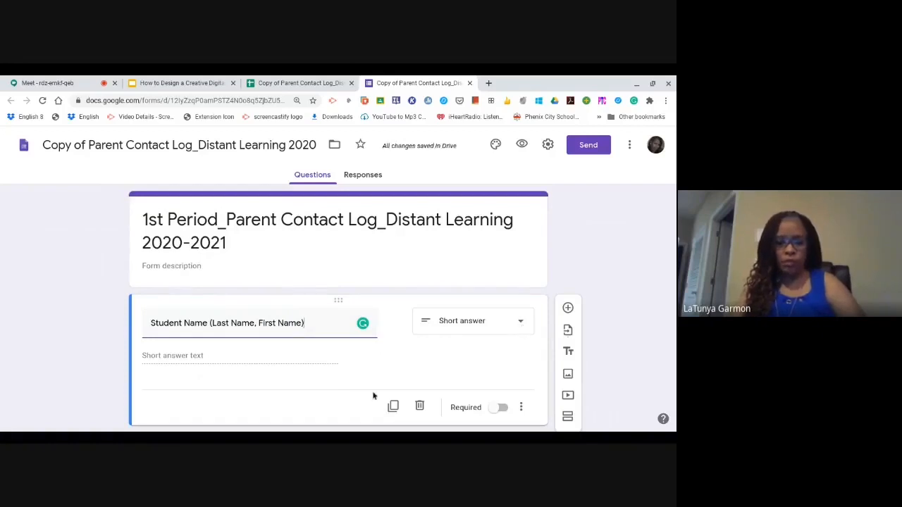
click(502, 408)
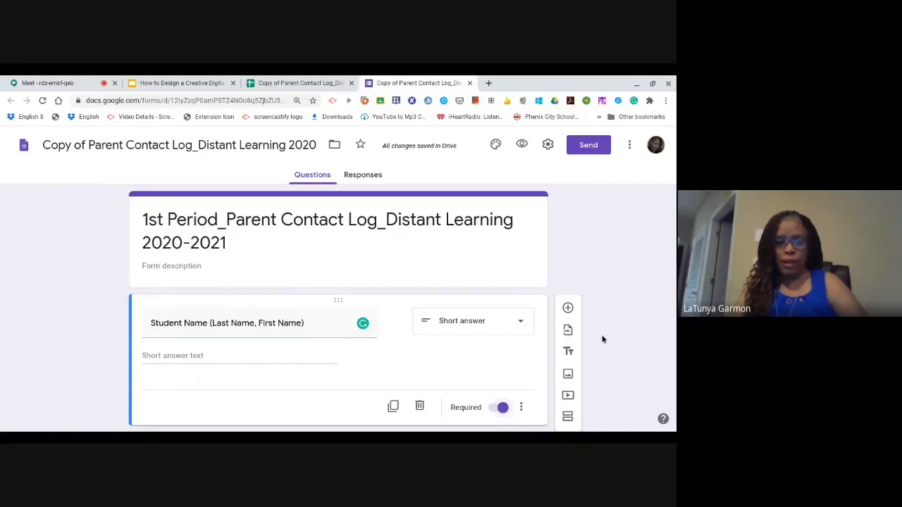
Add a second question titled "Parent Name" and make it required
click(568, 310)
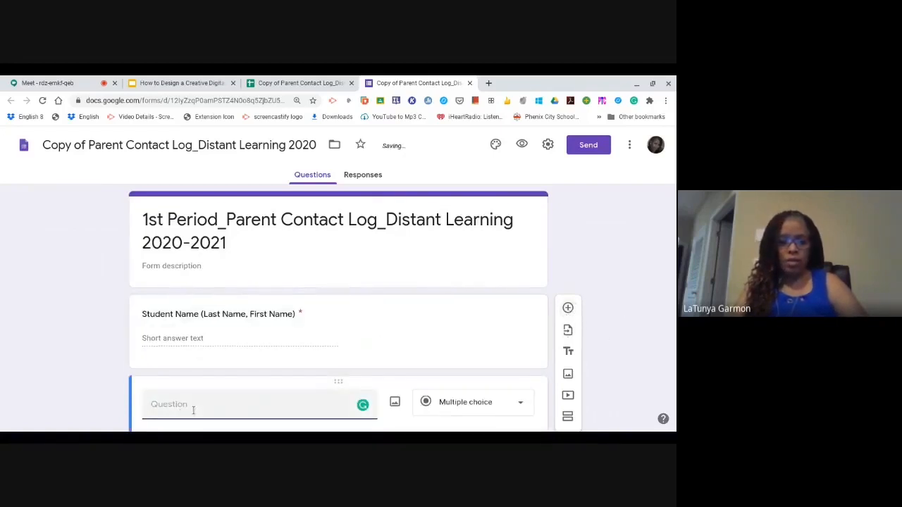
text(Pa)
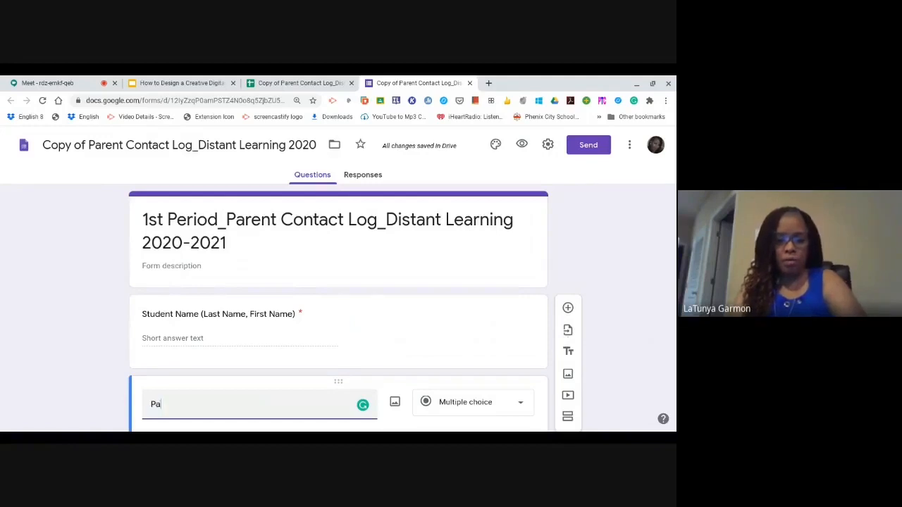
text(rent )
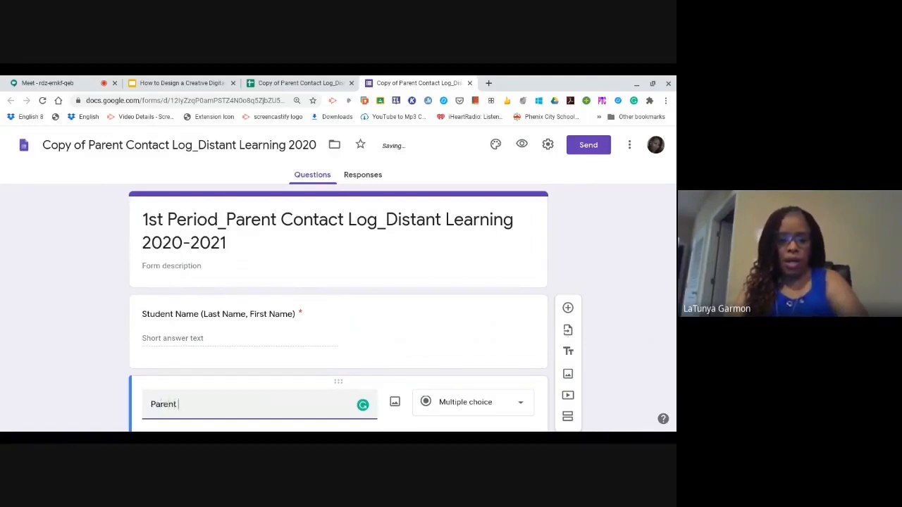
text(Name)
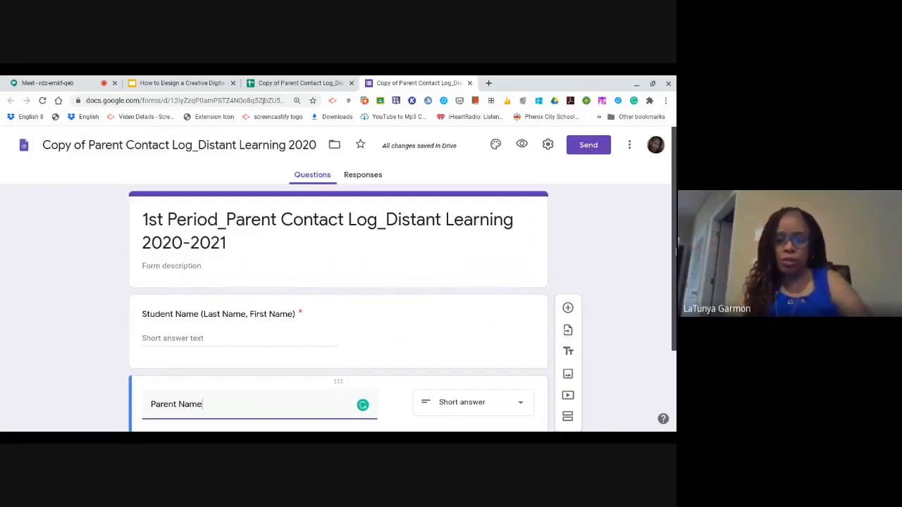
drag(674, 250, 674, 331)
click(503, 390)
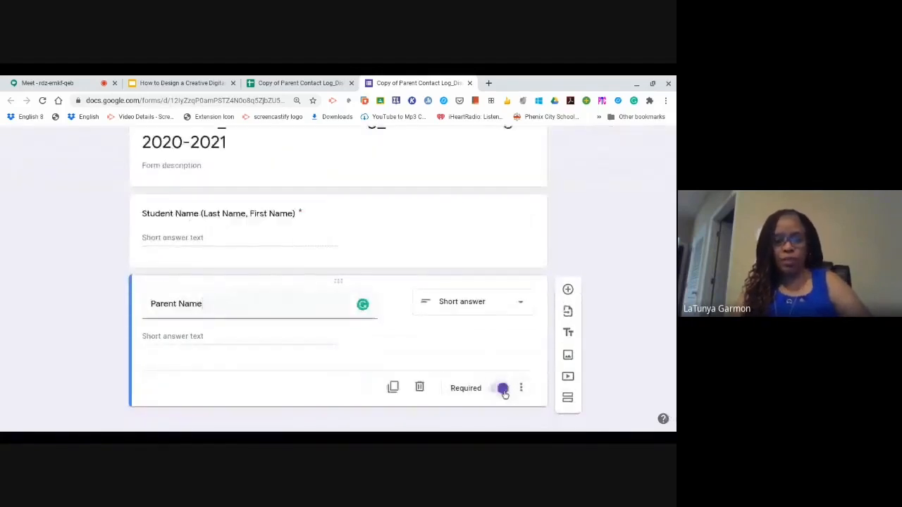
Add a third question titled "Parent Contact Number" and make it required
click(568, 291)
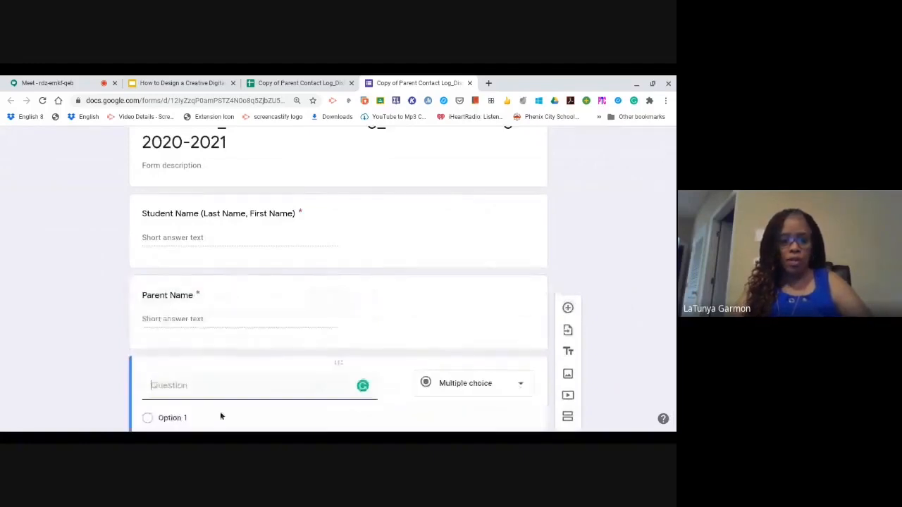
text(Pa)
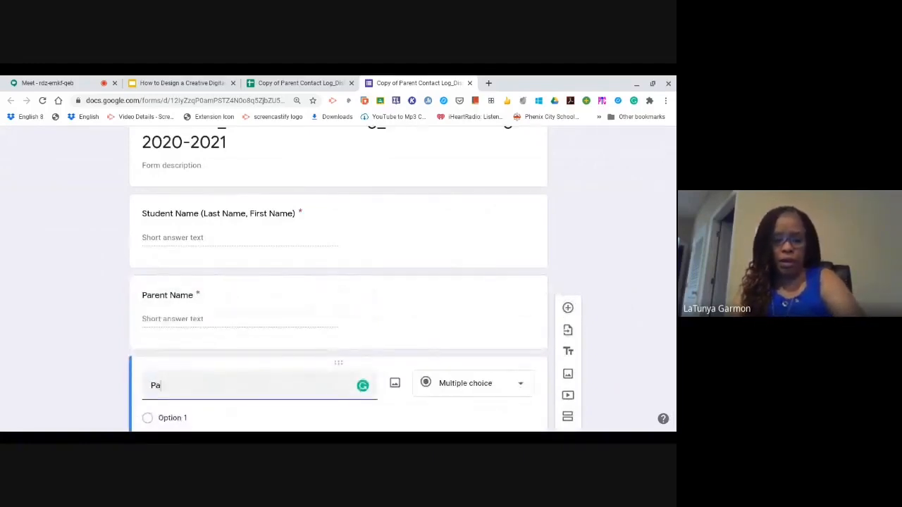
text(rent Conta)
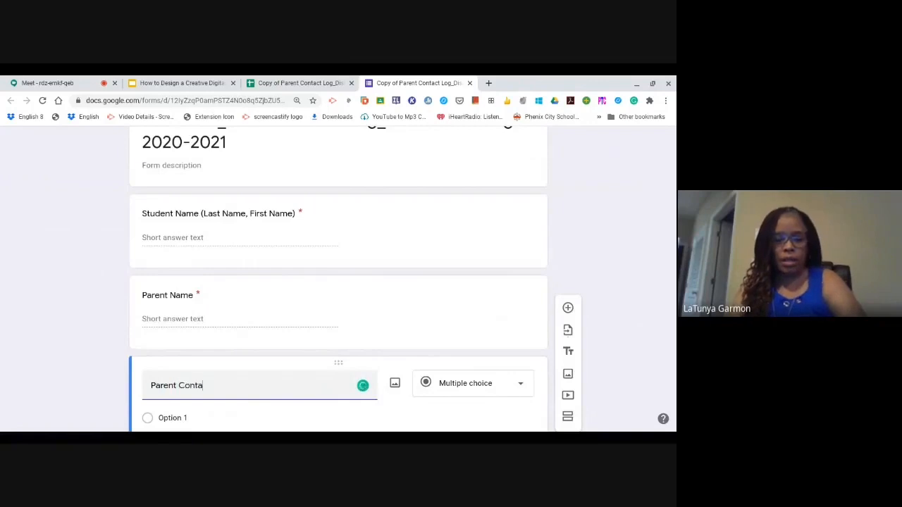
text(ct Number)
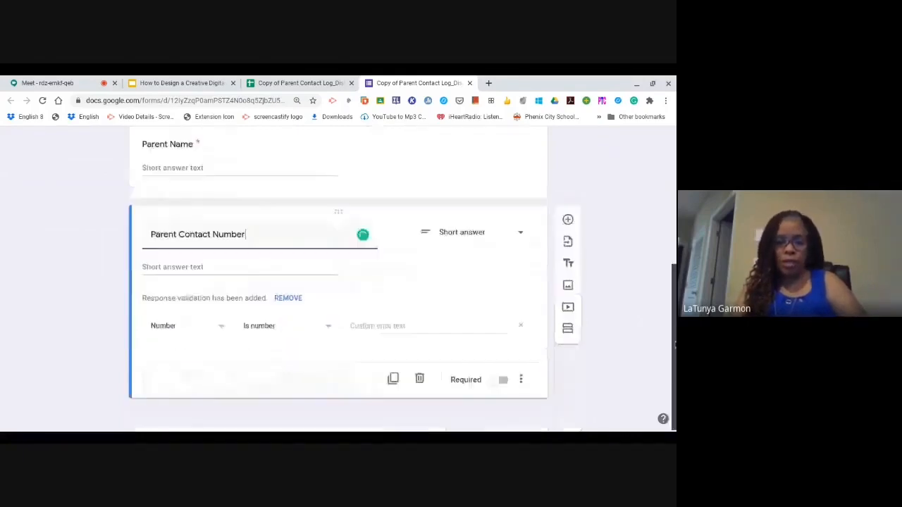
click(502, 383)
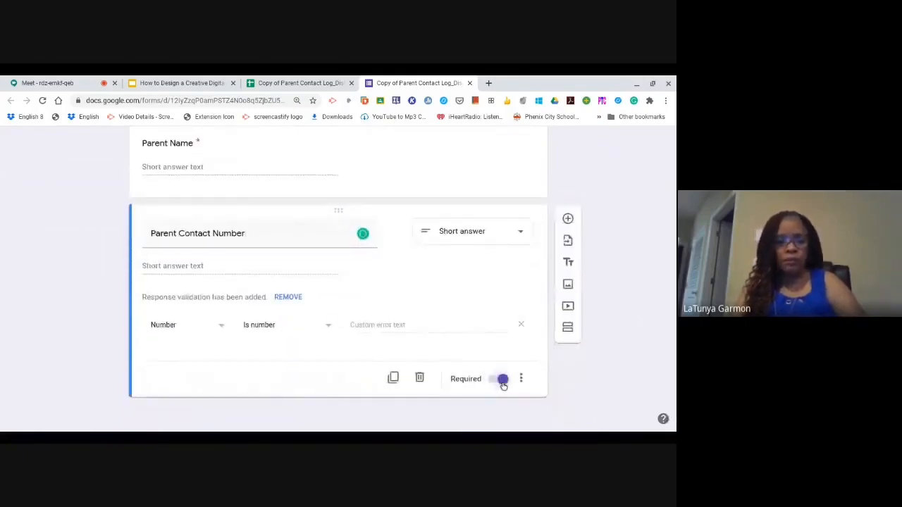
Open the form's sending options and copy its shareable link
mouse_move(674, 350)
mouse_down()
mouse_move(673, 257)
mouse_move(667, 365)
mouse_up()
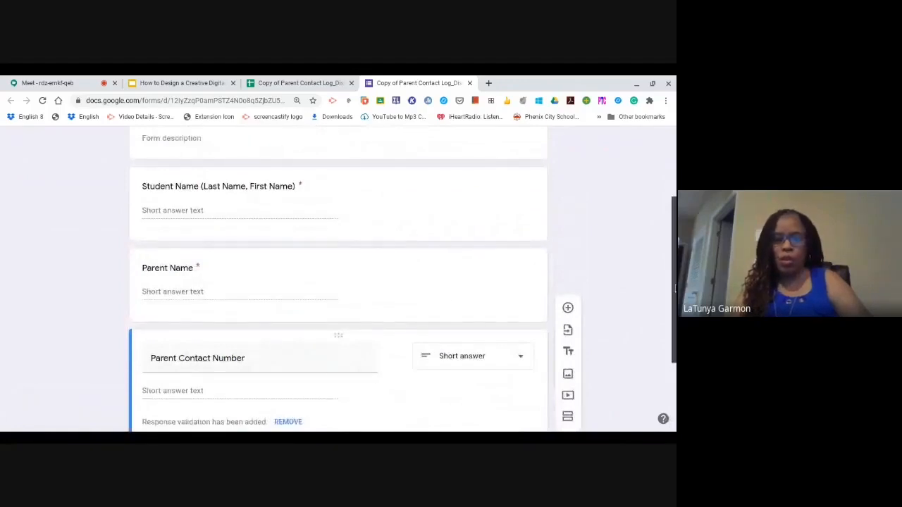
scroll(674, 289, up, 3)
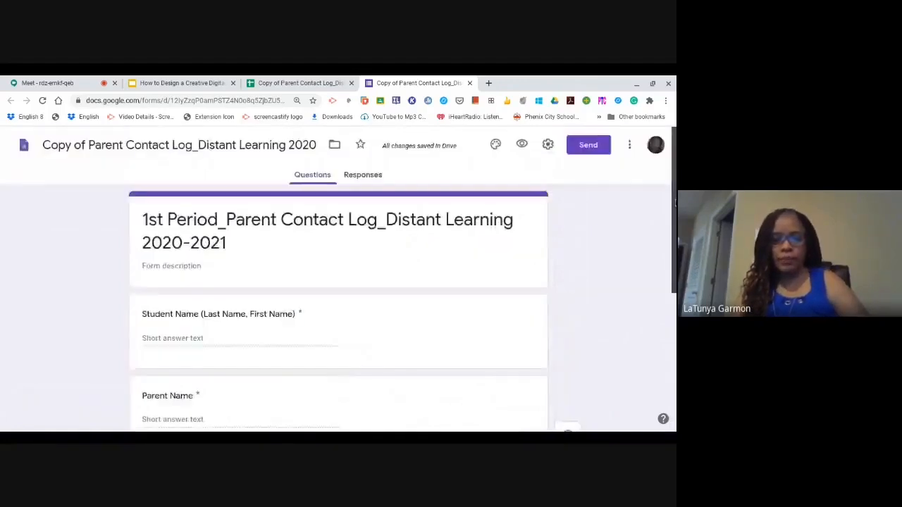
click(587, 146)
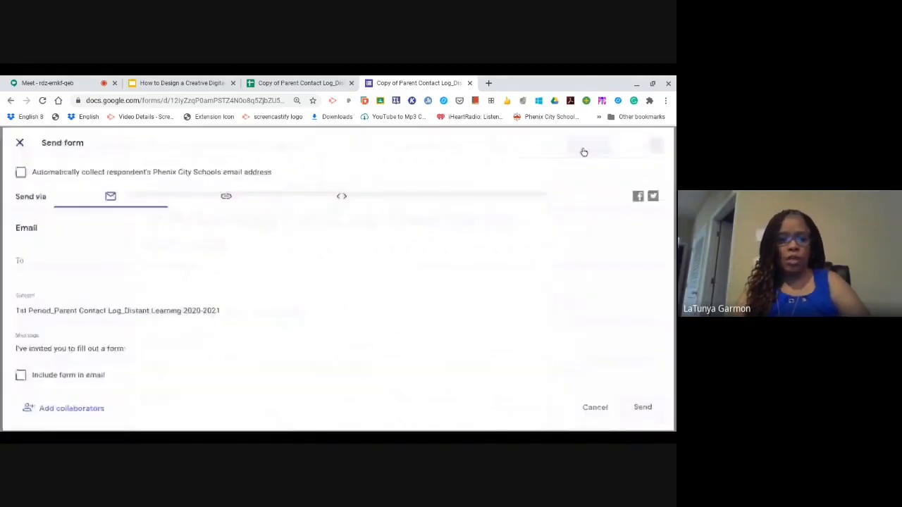
click(225, 198)
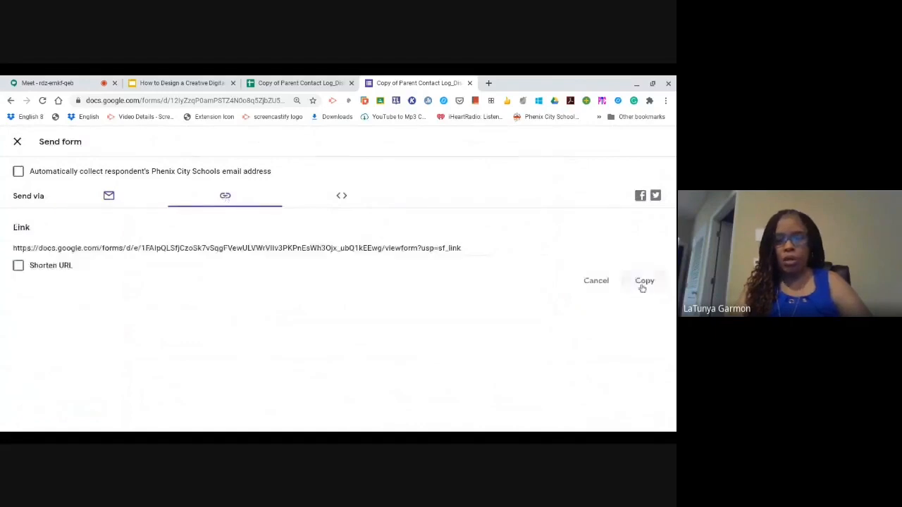
click(647, 284)
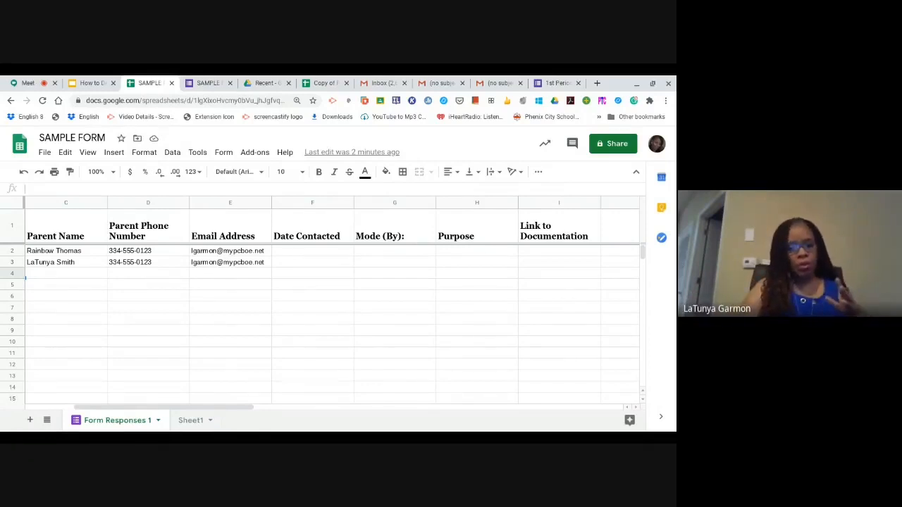
Rename the Form Responses 1 sheet in the SAMPLE FORM spreadsheet to "1st Period"
click(161, 423)
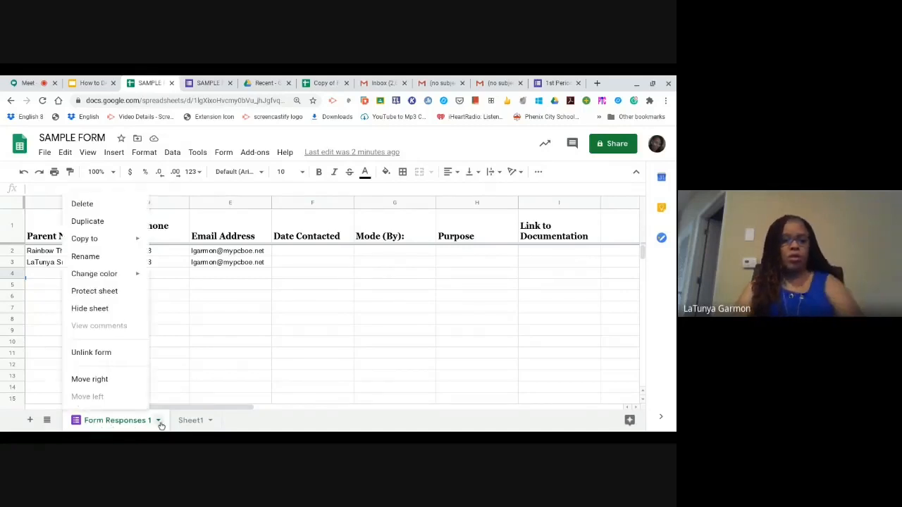
click(107, 257)
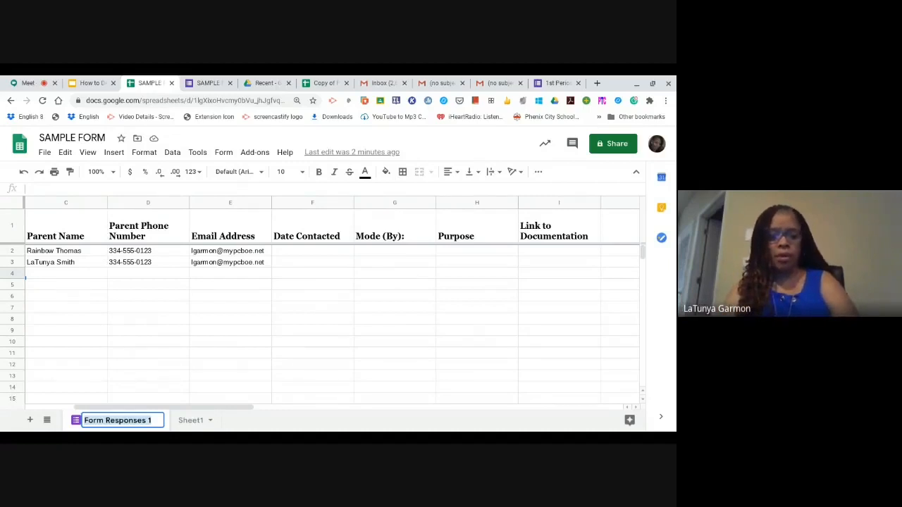
text(1st)
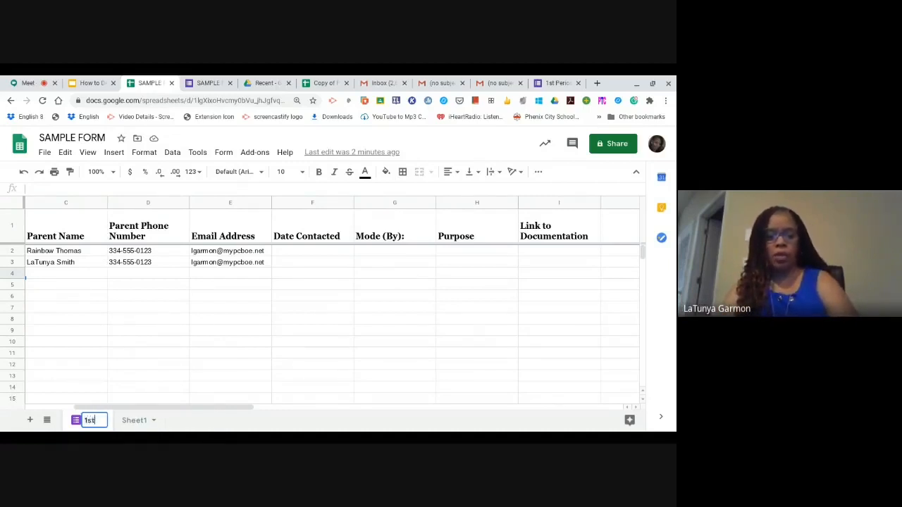
text( Period)
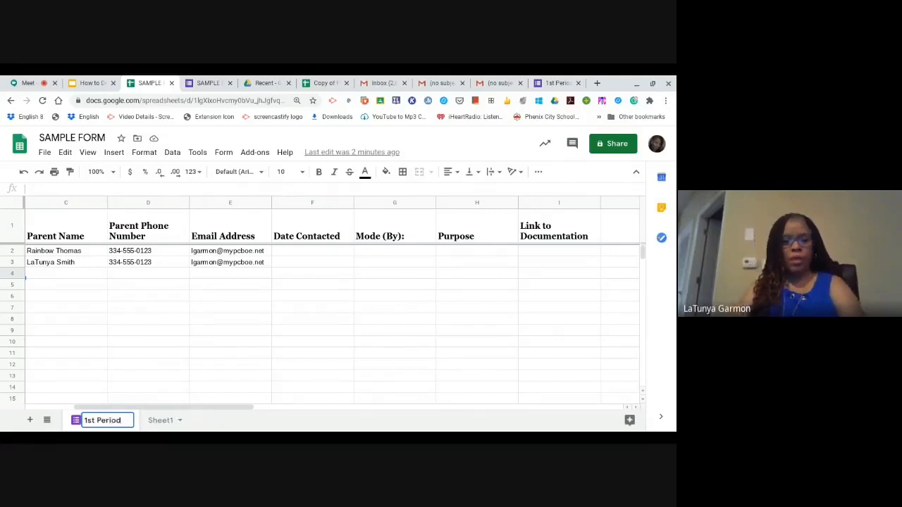
click(168, 365)
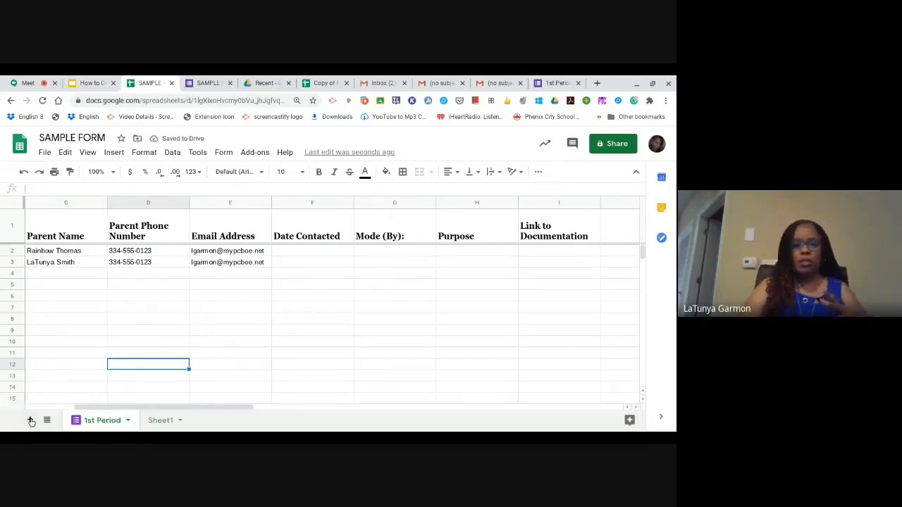
Add a blank sheet to the SAMPLE FORM spreadsheet and insert another form
click(30, 420)
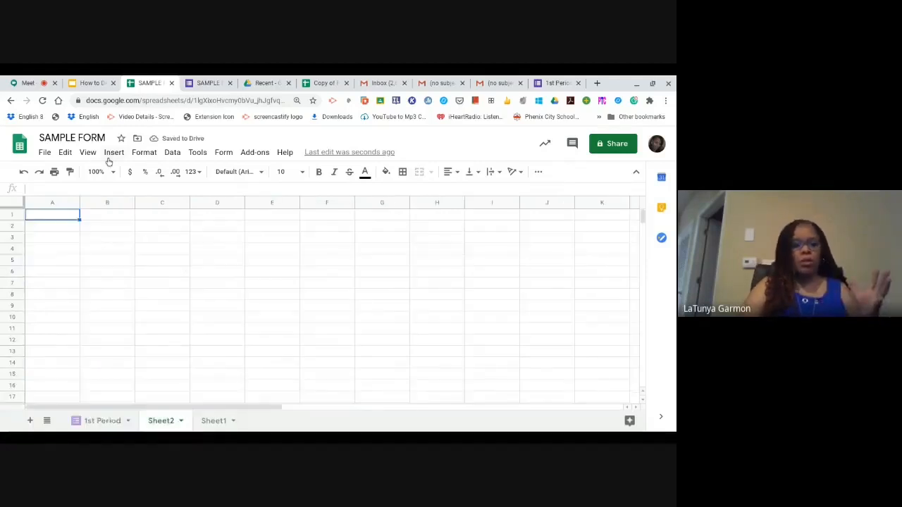
click(115, 154)
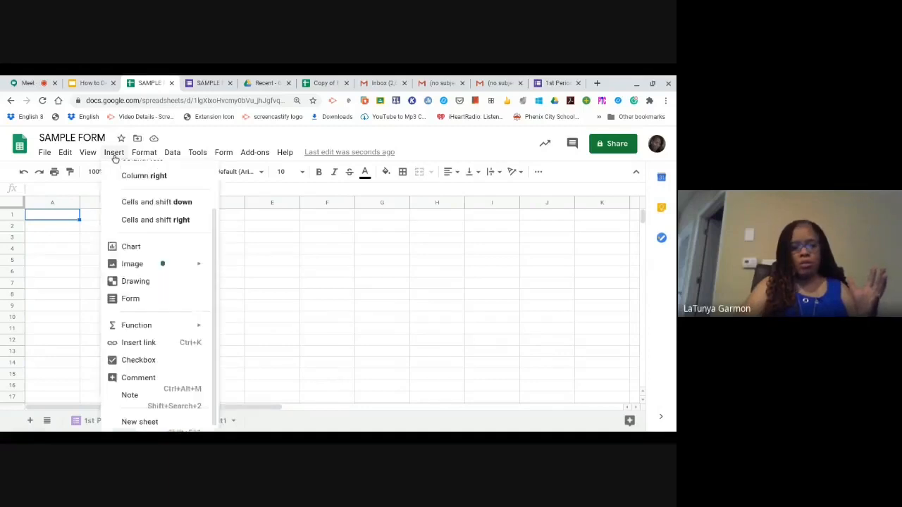
click(134, 304)
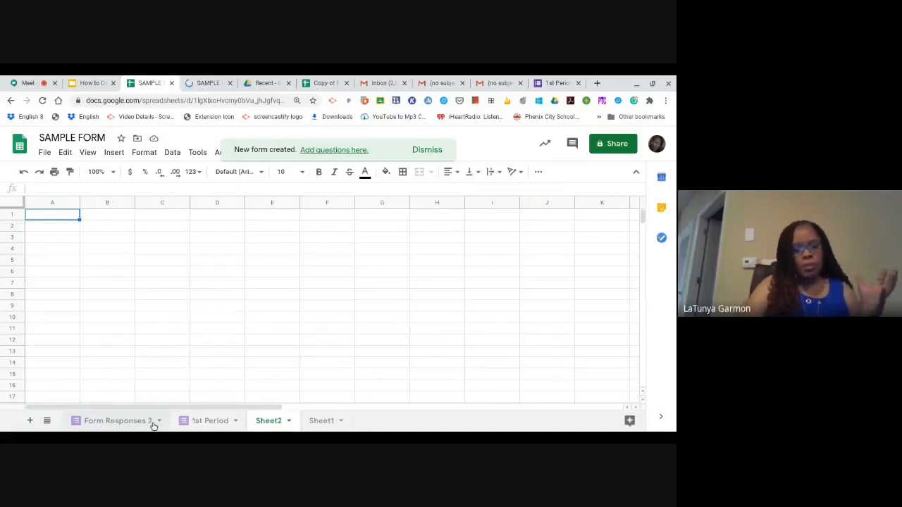
Apply data validation to the Date Contacted column of the 1st Period sheet, requiring a valid date
click(210, 421)
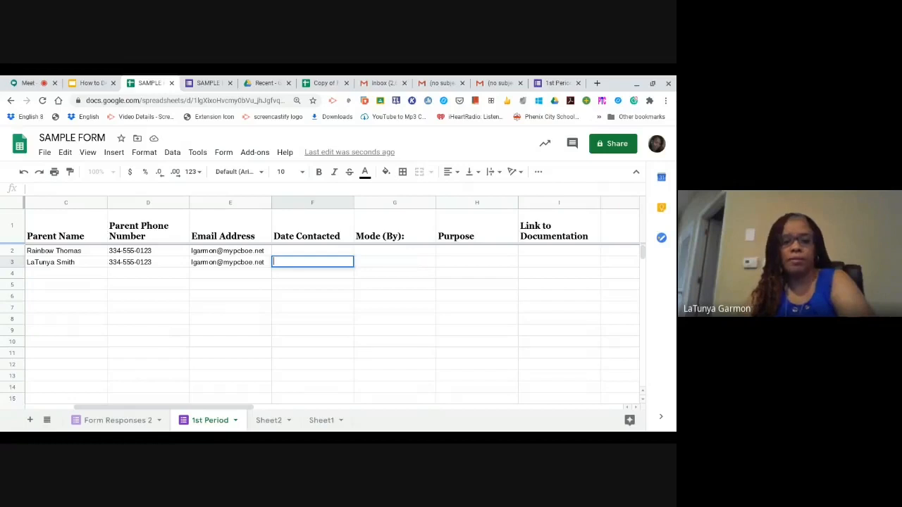
click(298, 204)
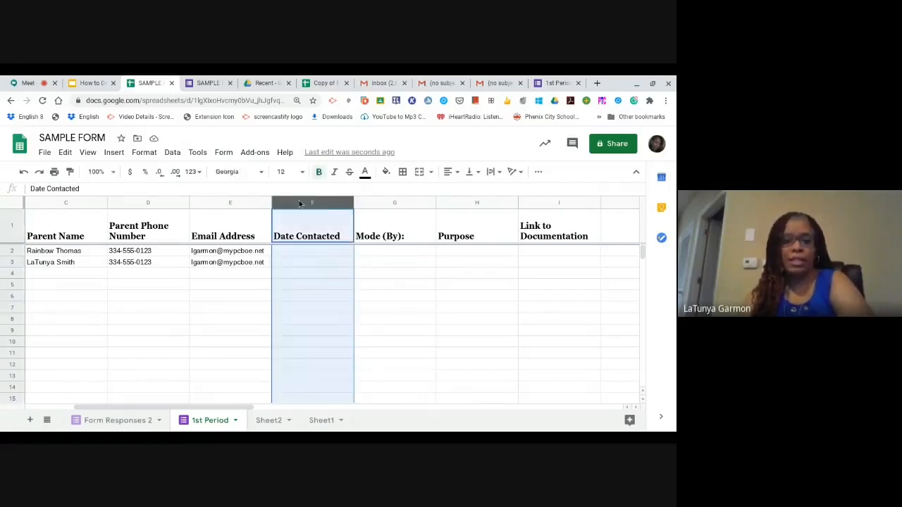
click(172, 153)
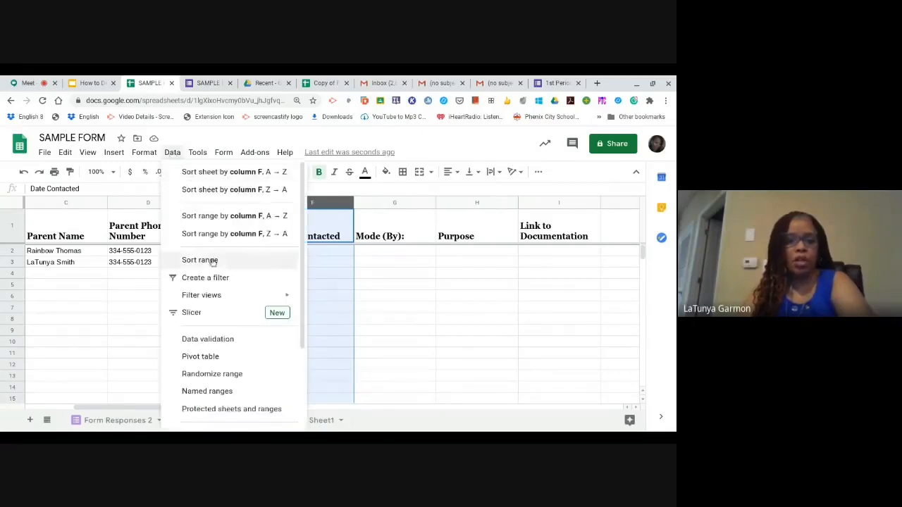
click(208, 341)
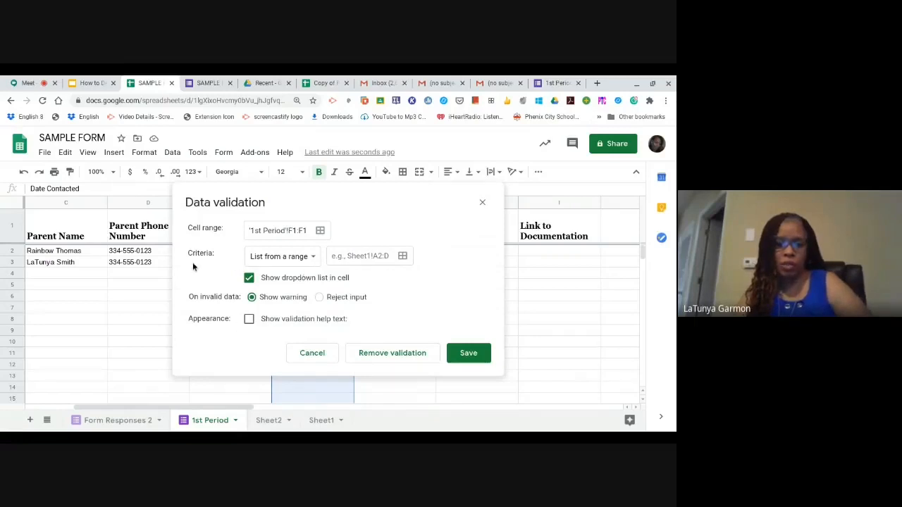
click(313, 258)
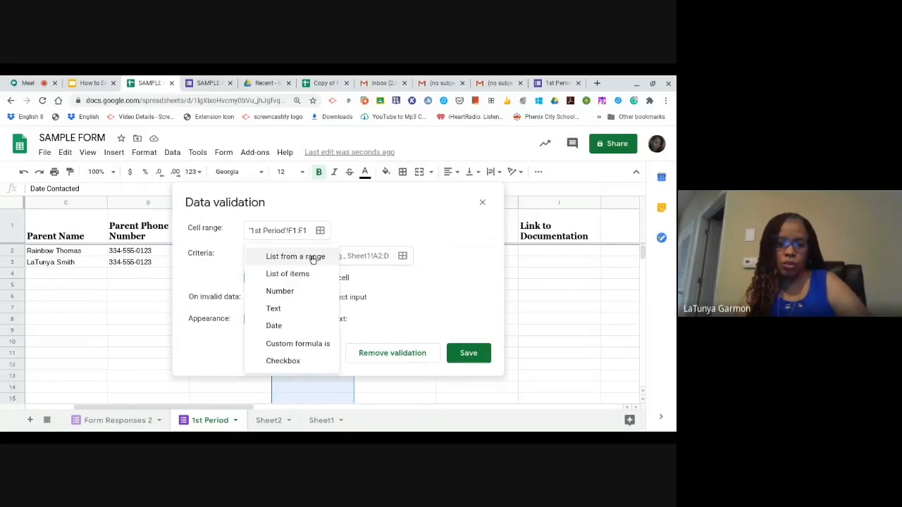
click(282, 328)
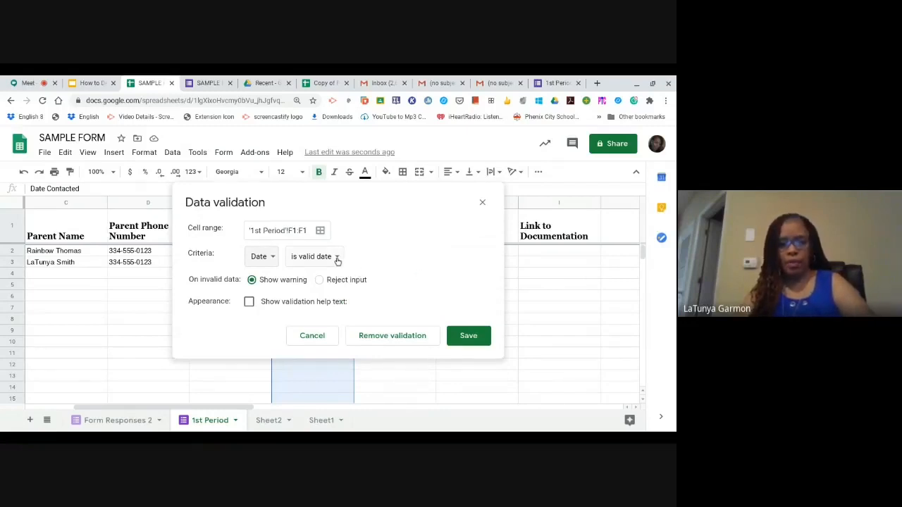
click(467, 342)
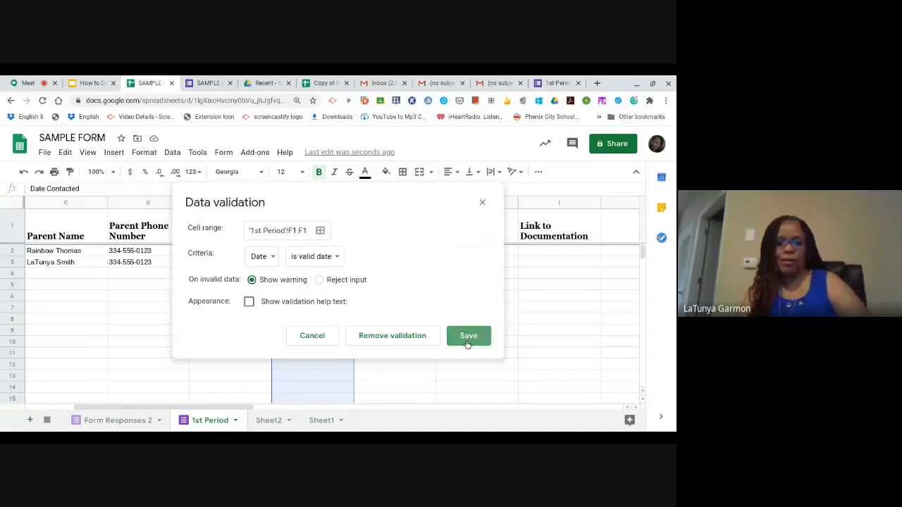
click(466, 342)
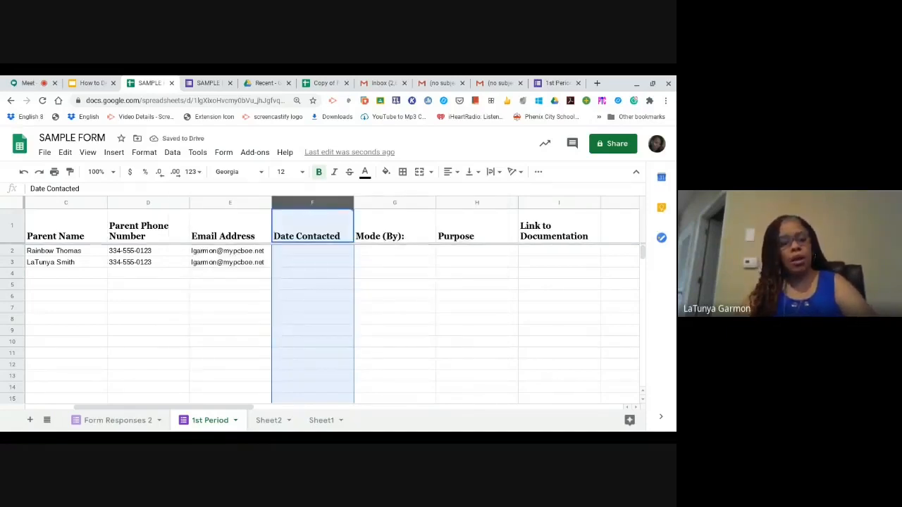
Use the date picker to enter July 13, 2020 as the Date Contacted in rows 3 and 2
click(296, 264)
double_click(296, 264)
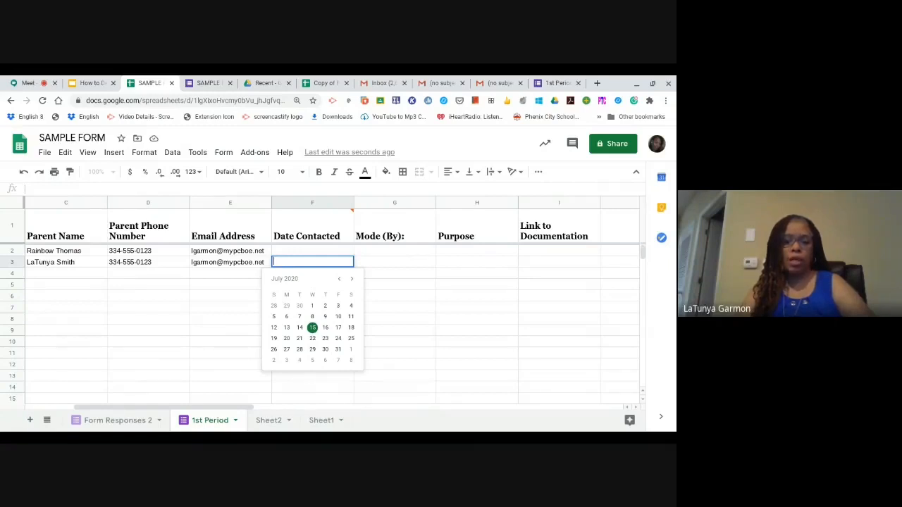
click(286, 328)
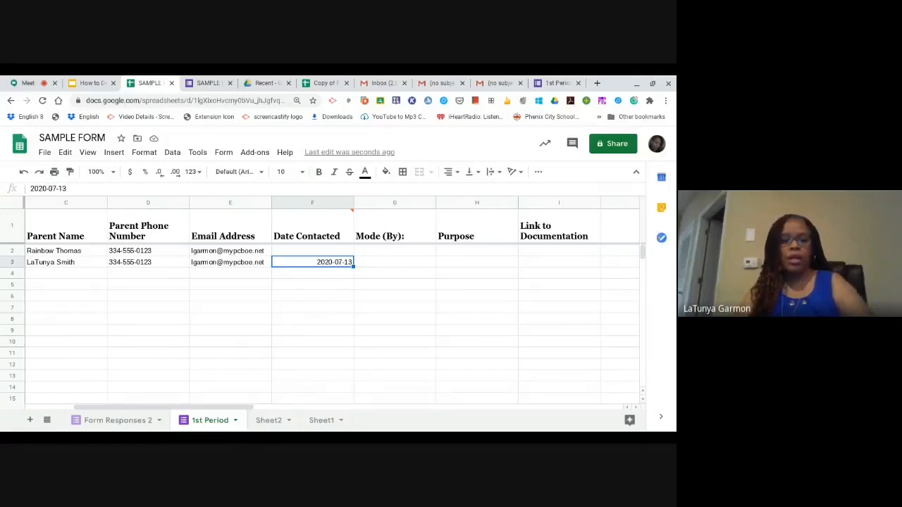
double_click(313, 252)
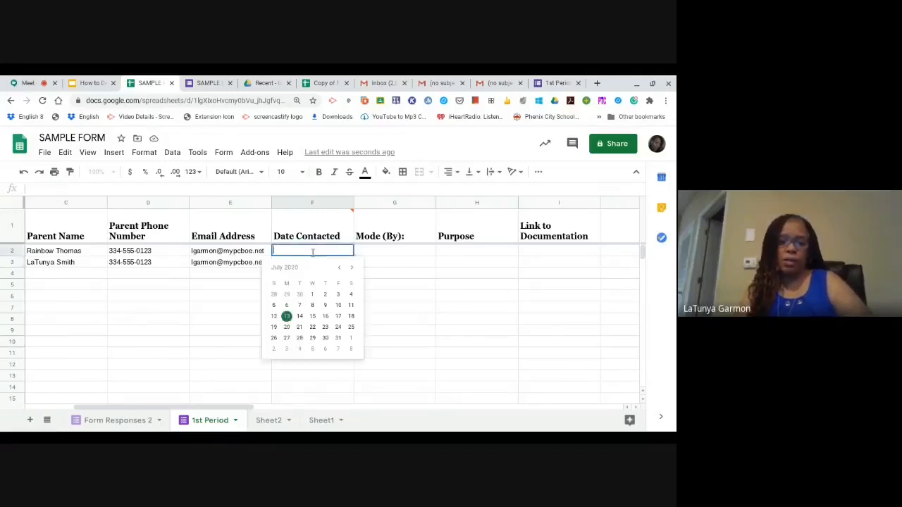
click(287, 316)
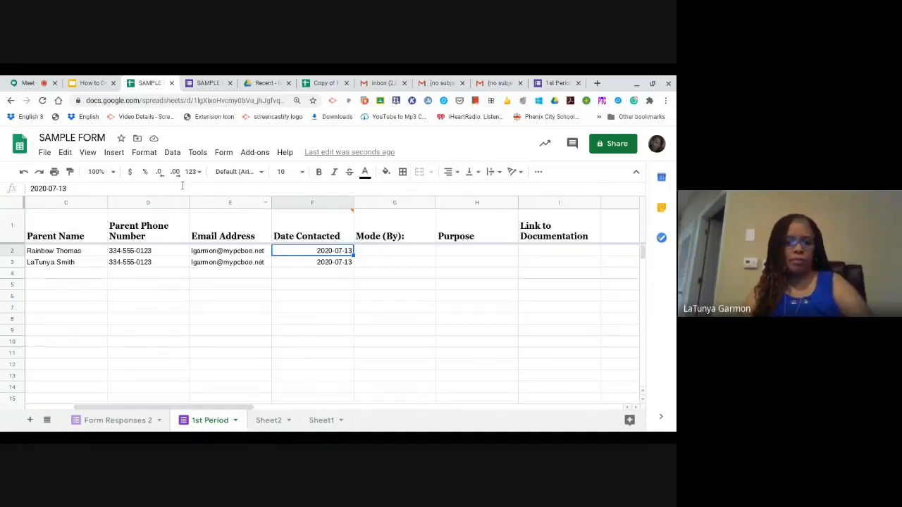
Apply the Date number format to the Date Contacted value in row 2
click(171, 156)
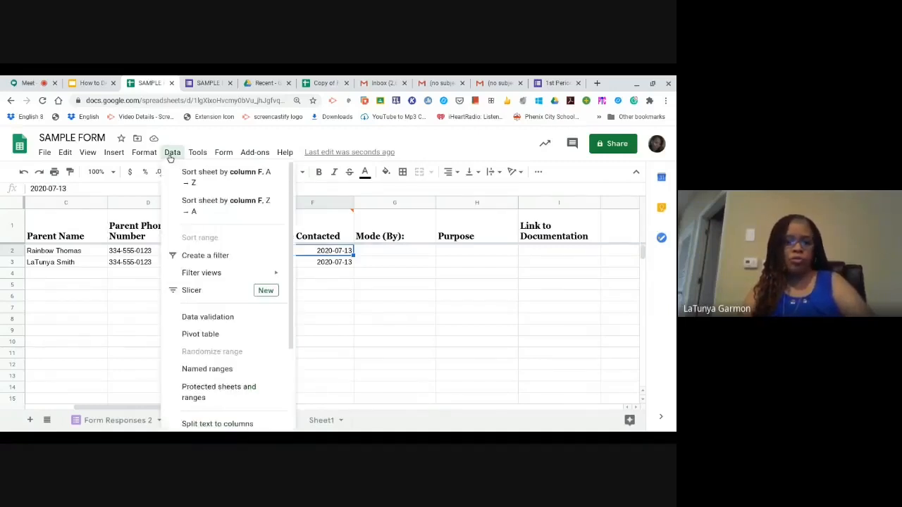
mouse_move(143, 155)
mouse_move(162, 172)
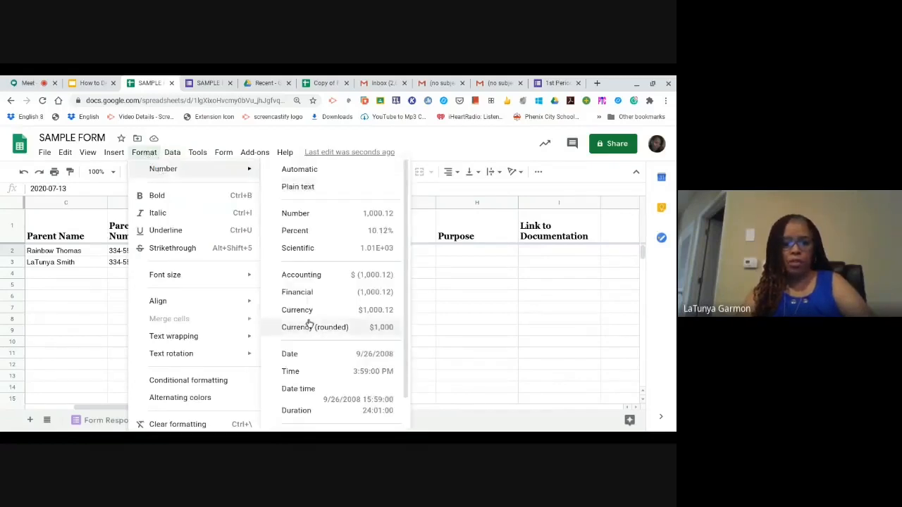
click(315, 359)
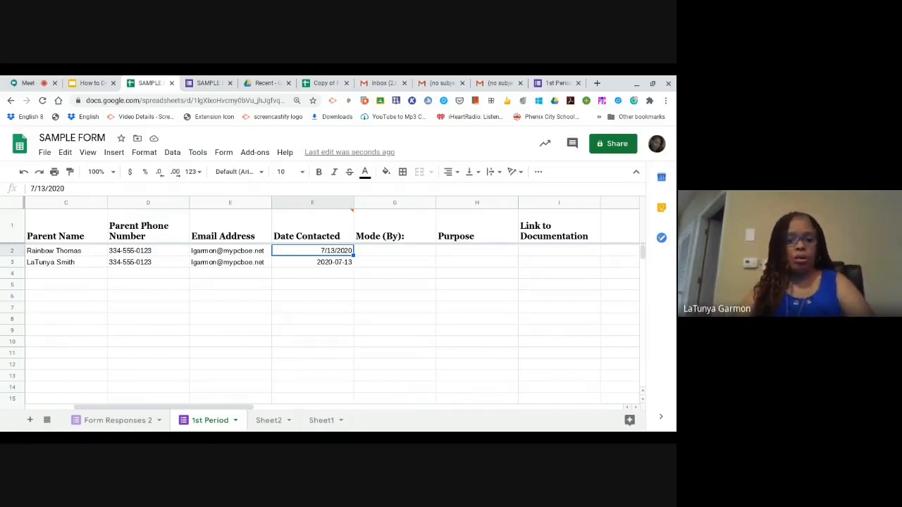
Insert a blank row below row 2 in the 1st Period sheet
drag(234, 405, 186, 406)
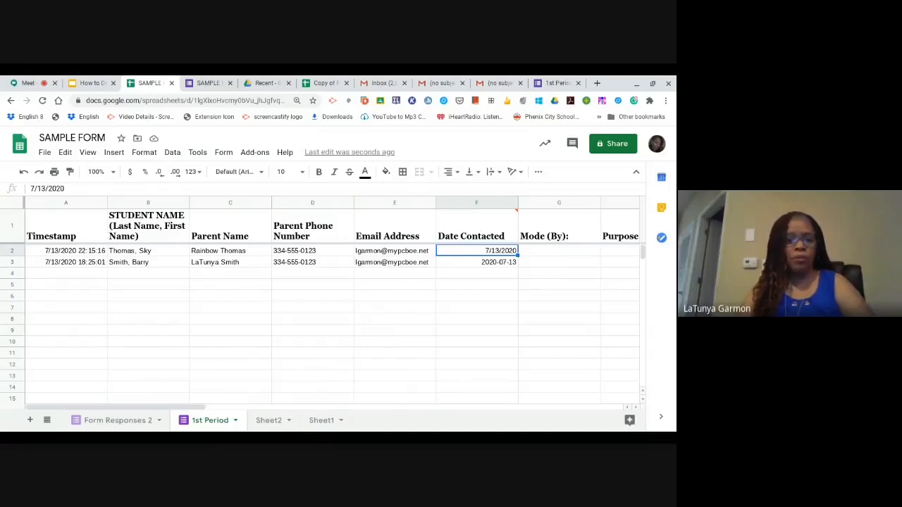
click(7, 262)
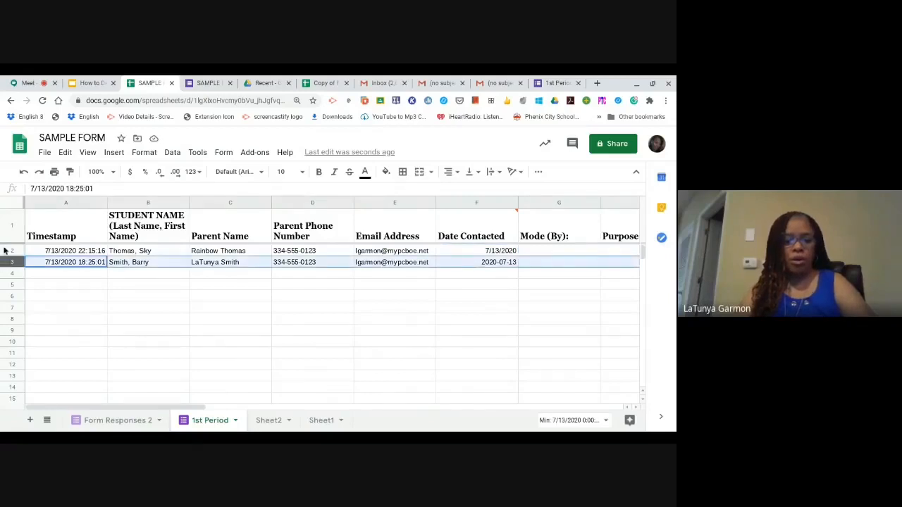
click(5, 251)
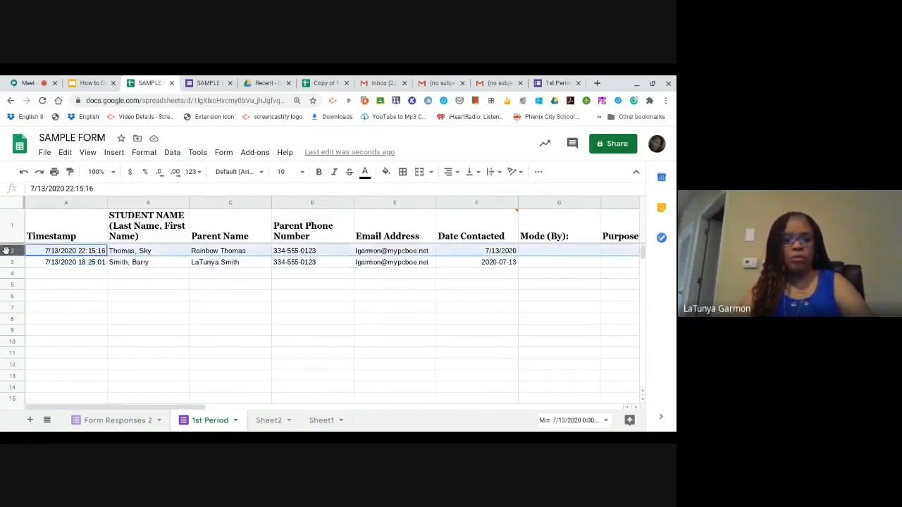
click(114, 153)
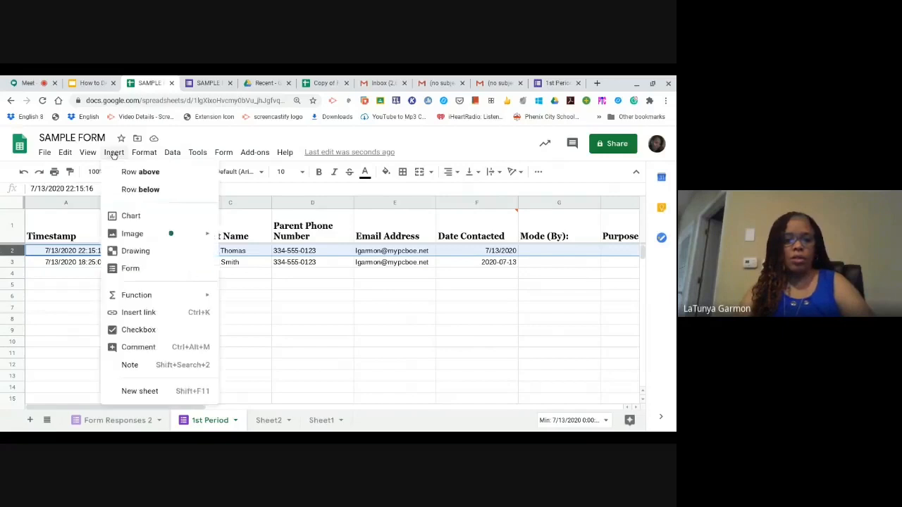
click(128, 192)
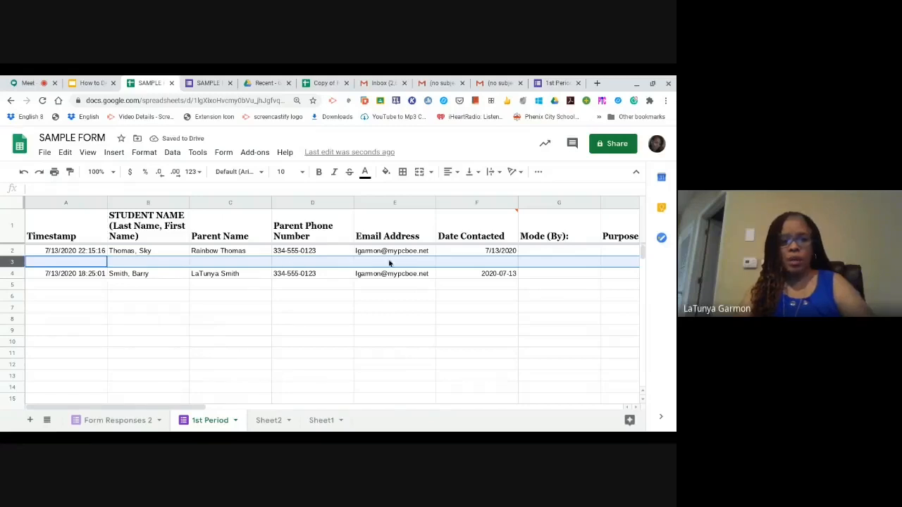
Pick July 15, 2020 as the Date Contacted in the blank row 3
click(474, 262)
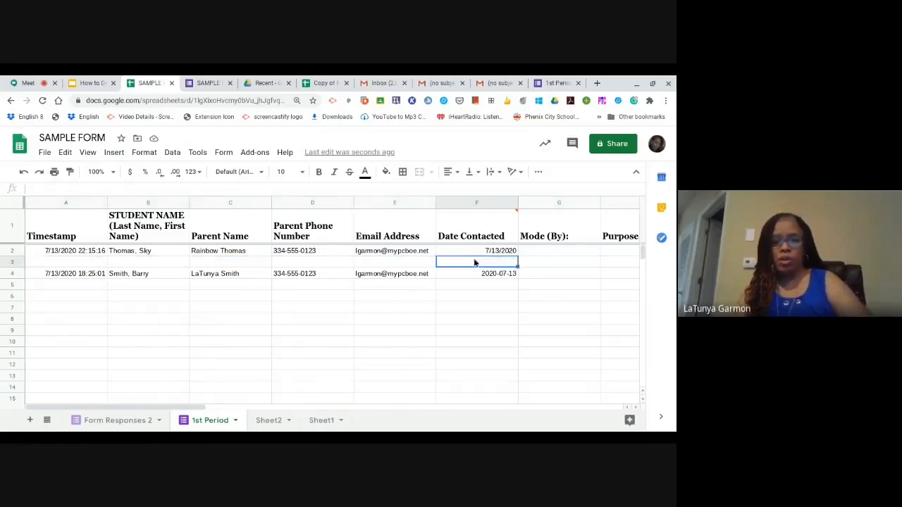
double_click(474, 262)
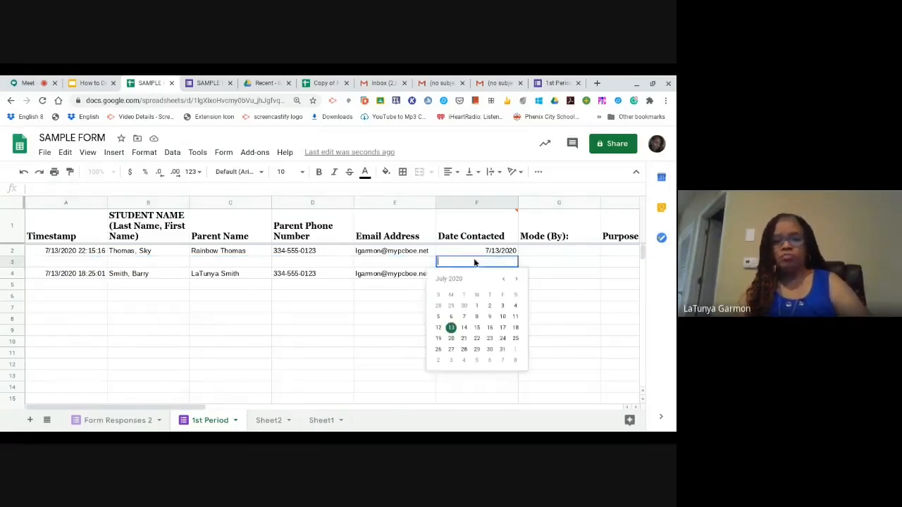
click(476, 328)
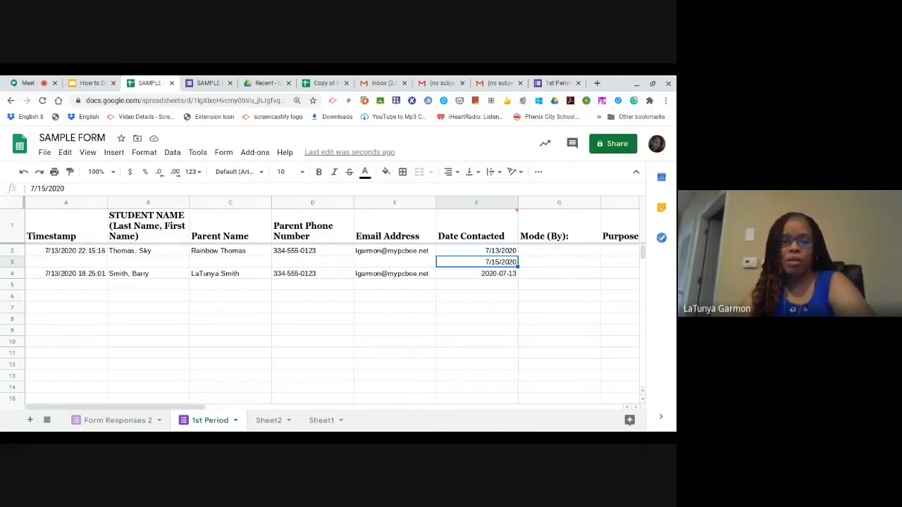
Start a data validation rule for the Mode (By) column with List of items as the criteria
click(555, 239)
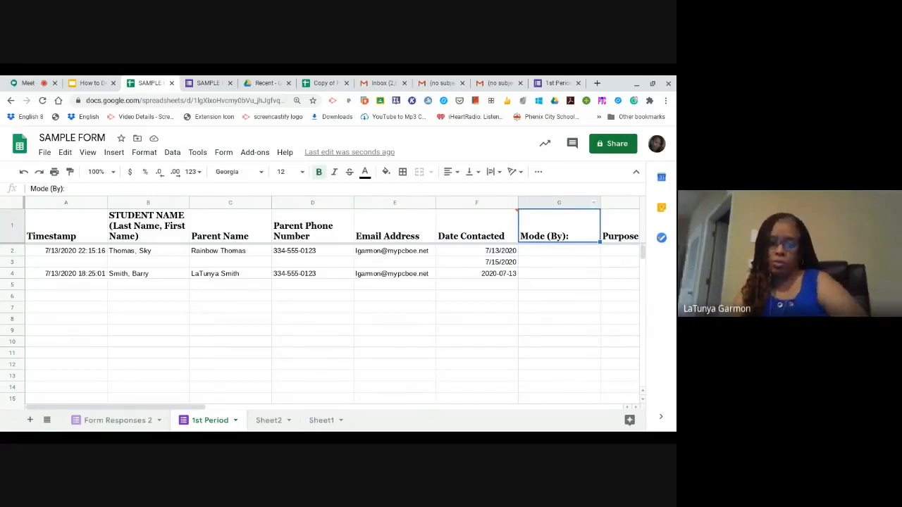
click(546, 204)
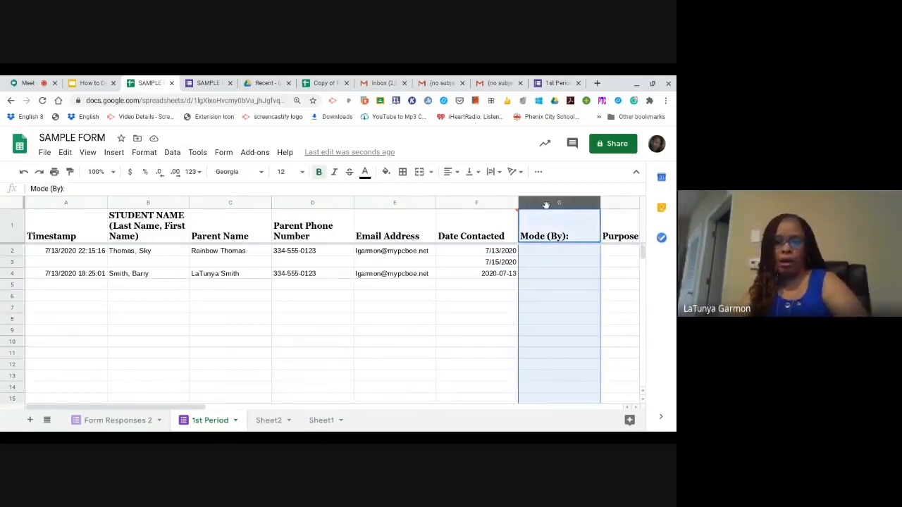
click(172, 153)
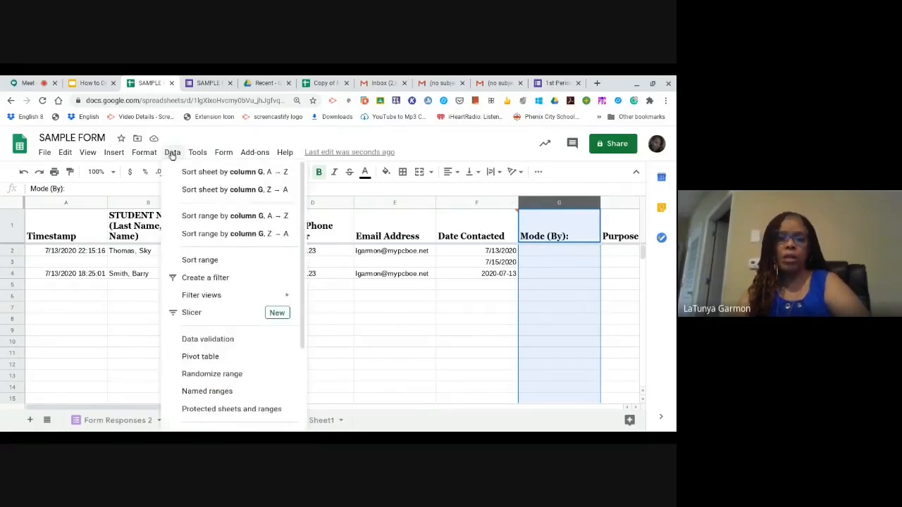
click(212, 339)
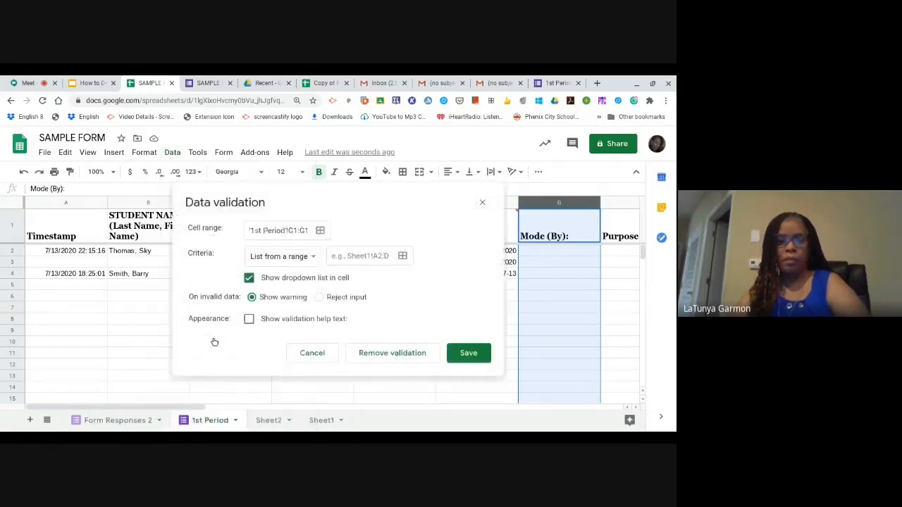
click(314, 259)
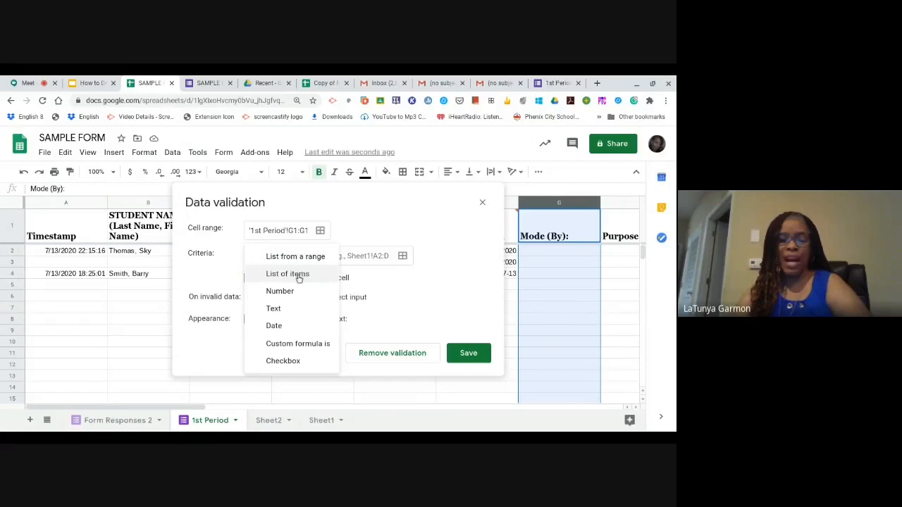
click(298, 274)
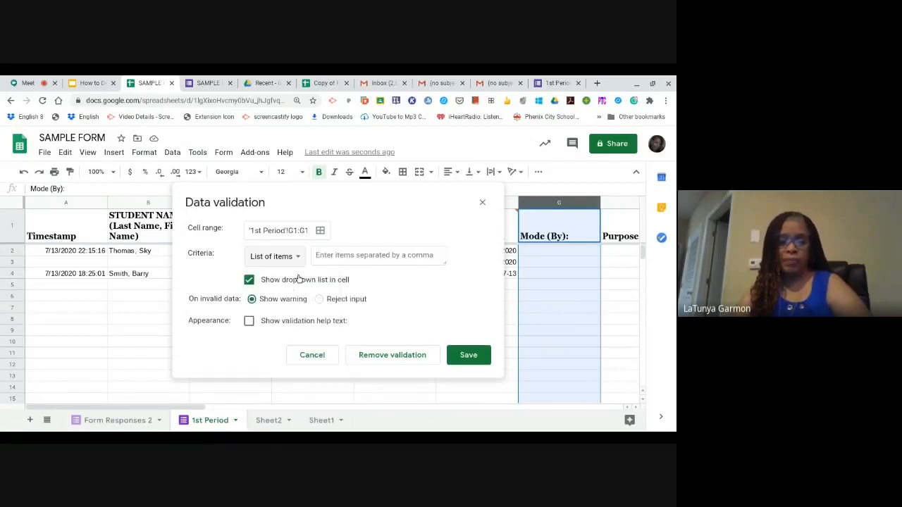
Enter Phone, Email, Text and Remind as the comma-separated list items for the Mode (By) column's validation rule
click(321, 255)
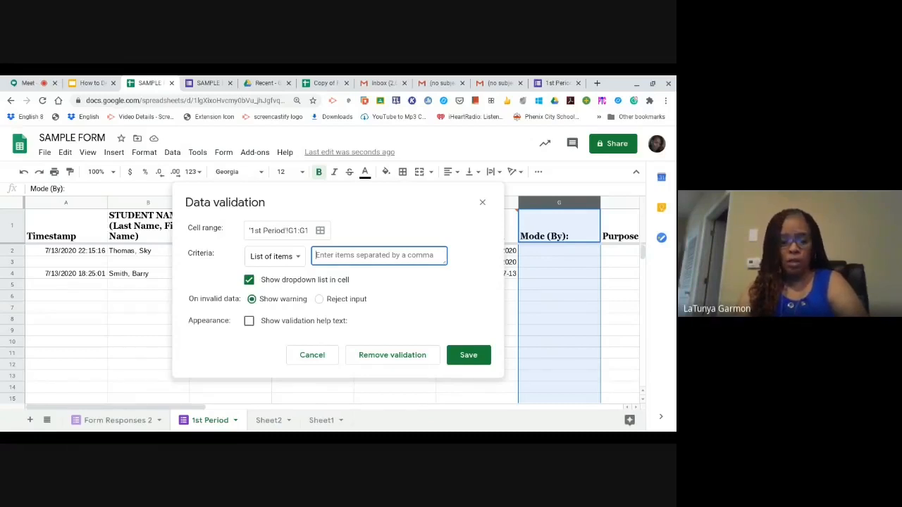
text(Phone)
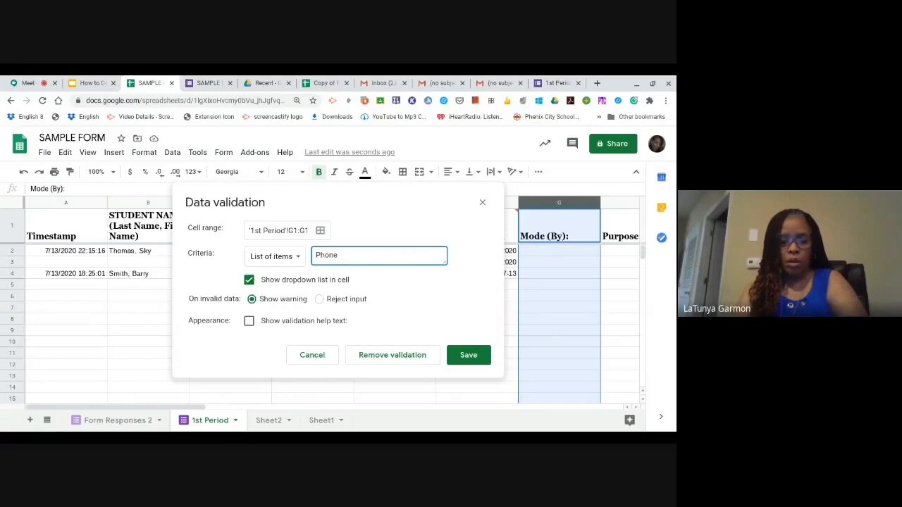
text(,Ema)
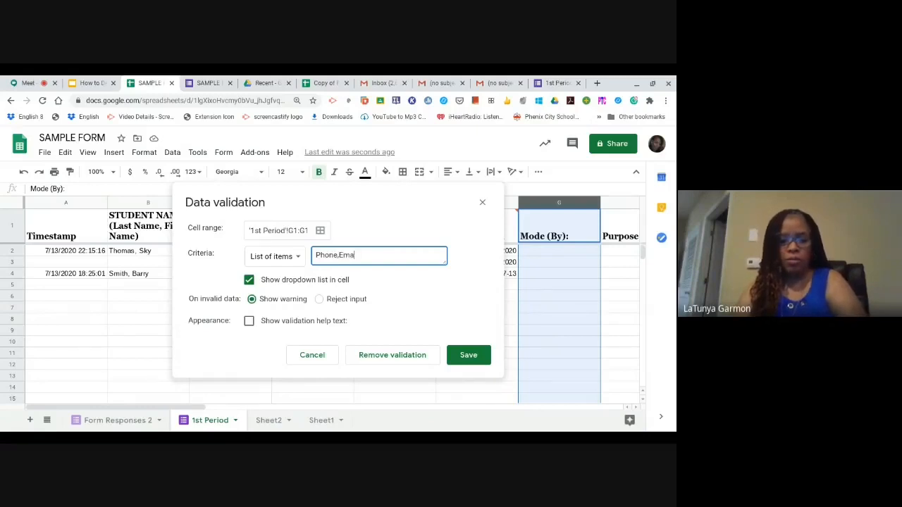
text(il,)
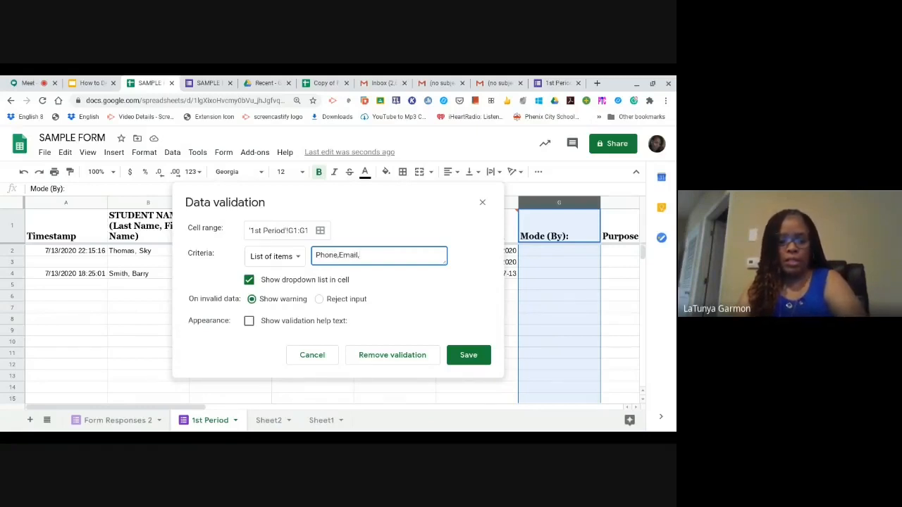
text(Text)
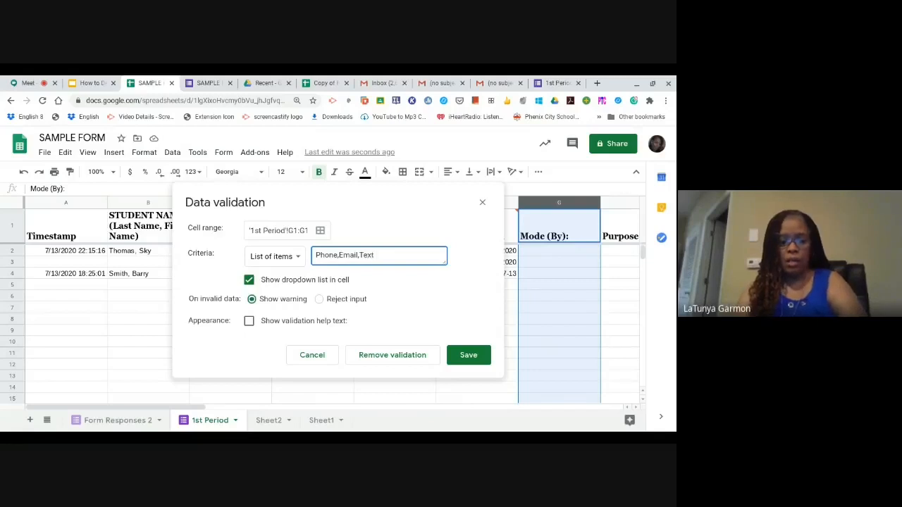
text(,Remind,)
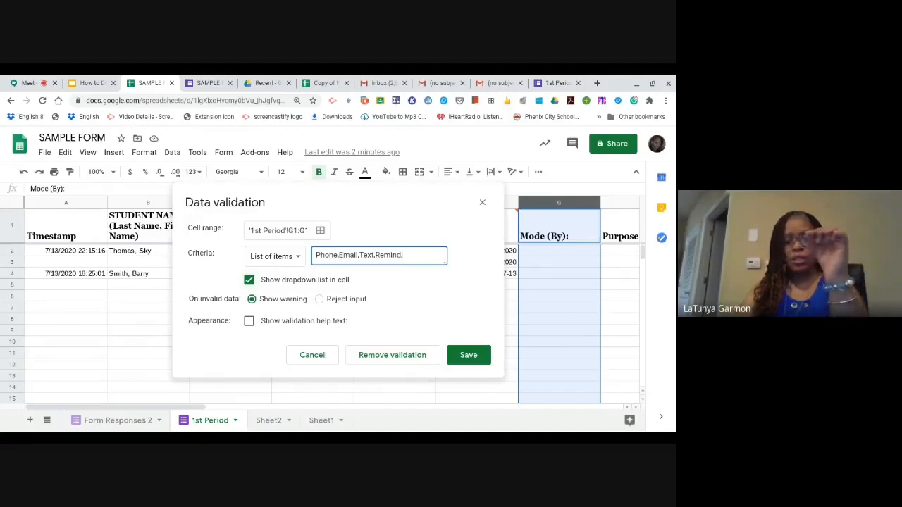
Keep the in-cell dropdown list enabled and save the Mode (By) column's validation rule
click(377, 278)
click(377, 278)
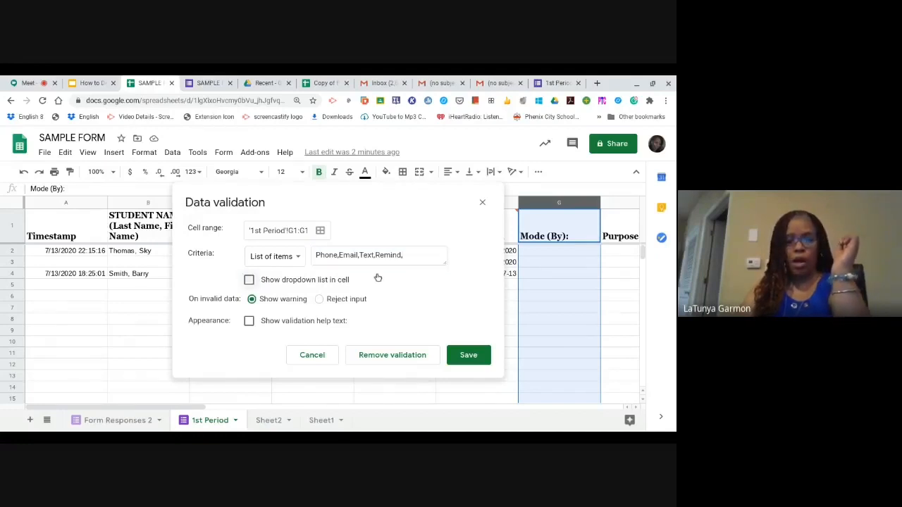
click(250, 281)
click(468, 355)
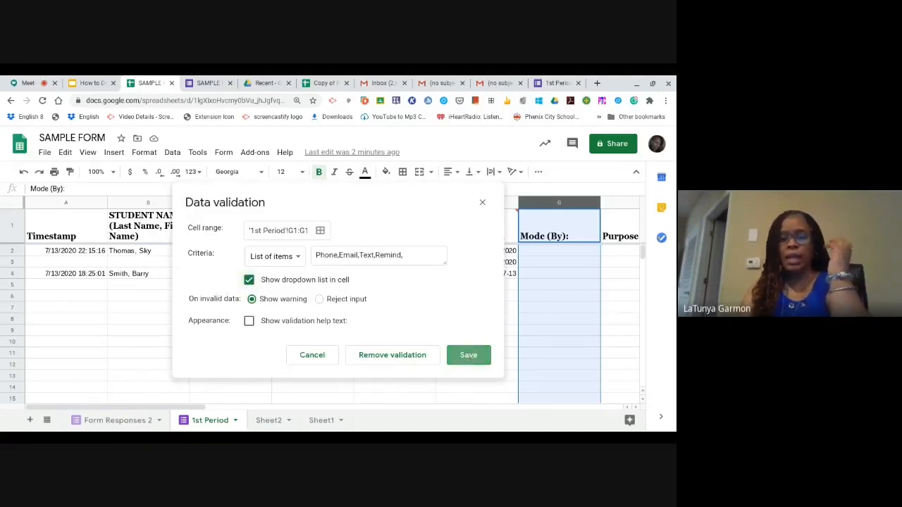
click(469, 356)
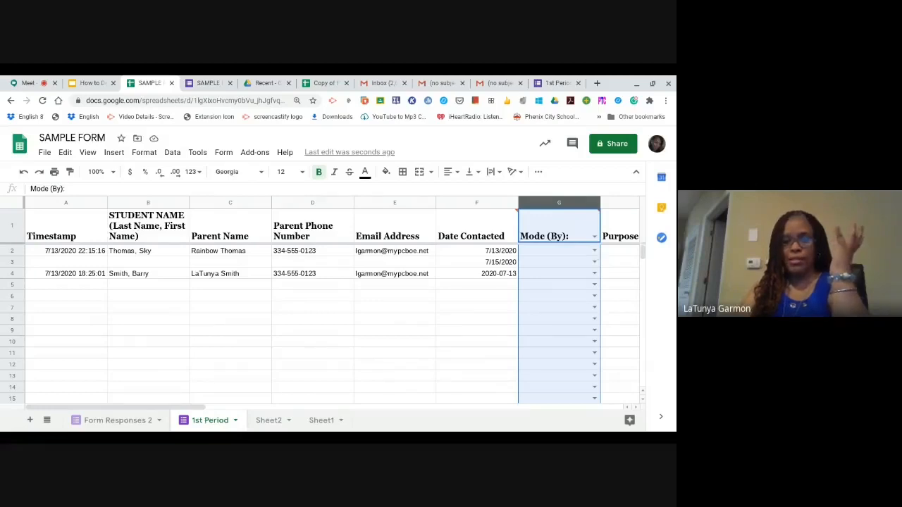
Choose Email as the Mode (By) value in row 2 and Phone in row 3
click(594, 251)
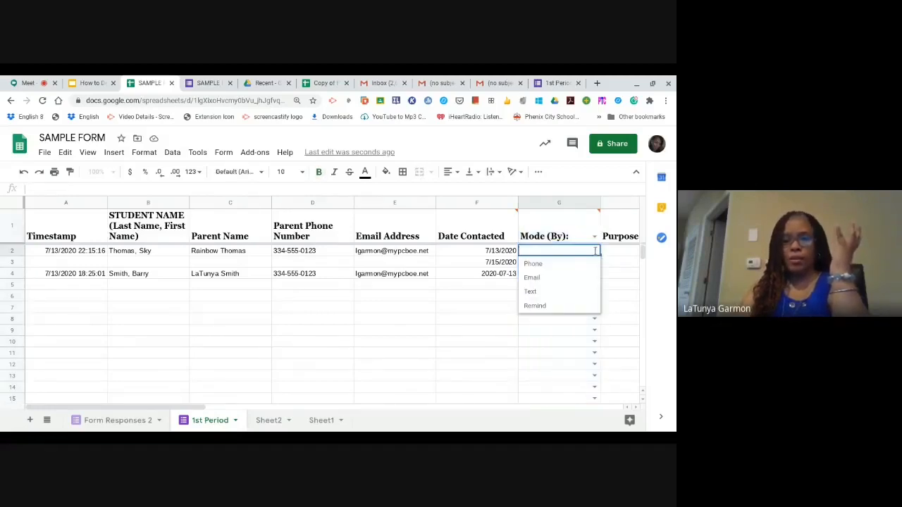
click(533, 278)
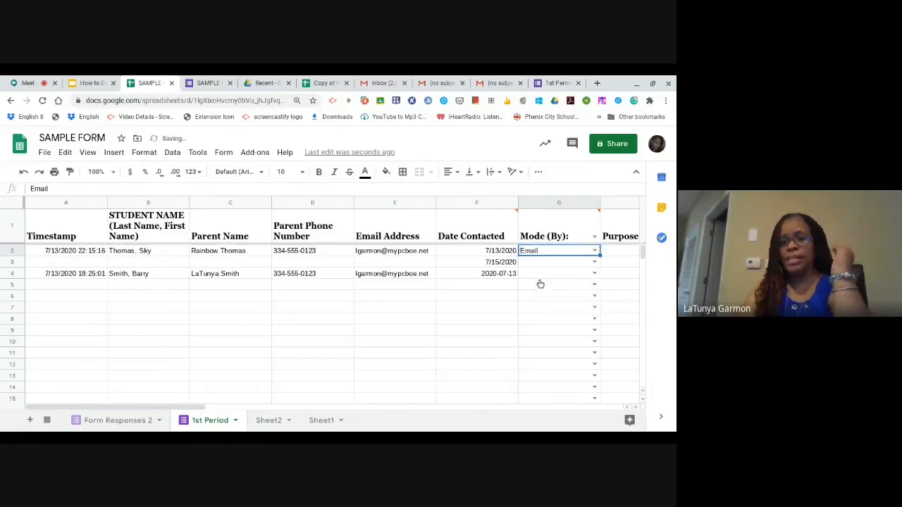
click(593, 262)
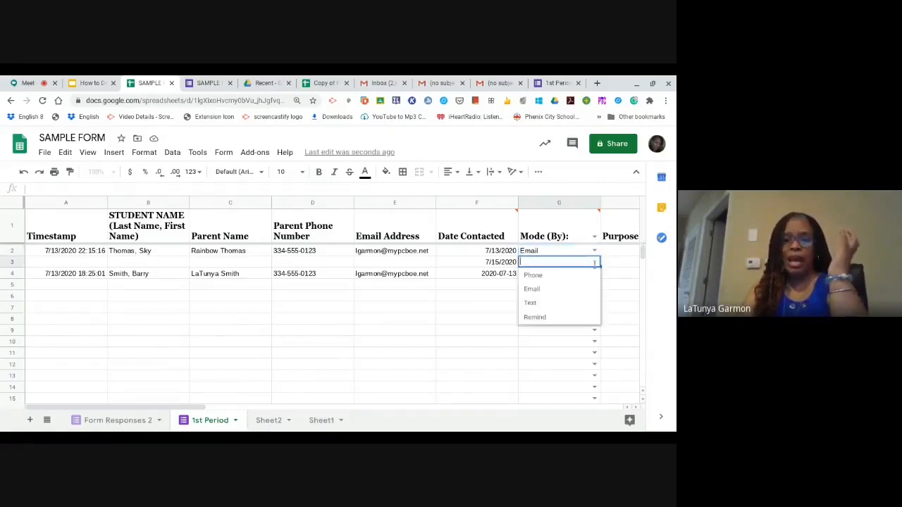
click(562, 280)
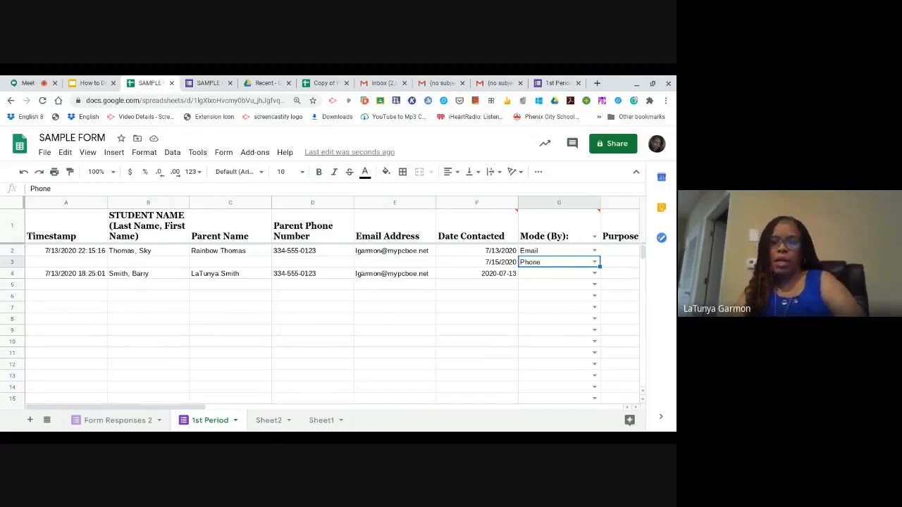
Start a data validation rule for the whole Purpose column with List of items as the criteria
click(613, 221)
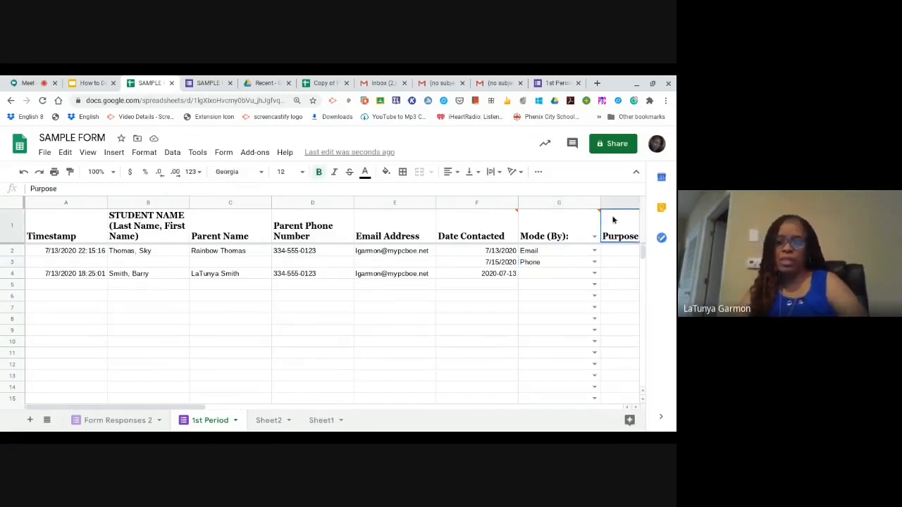
mouse_move(550, 243)
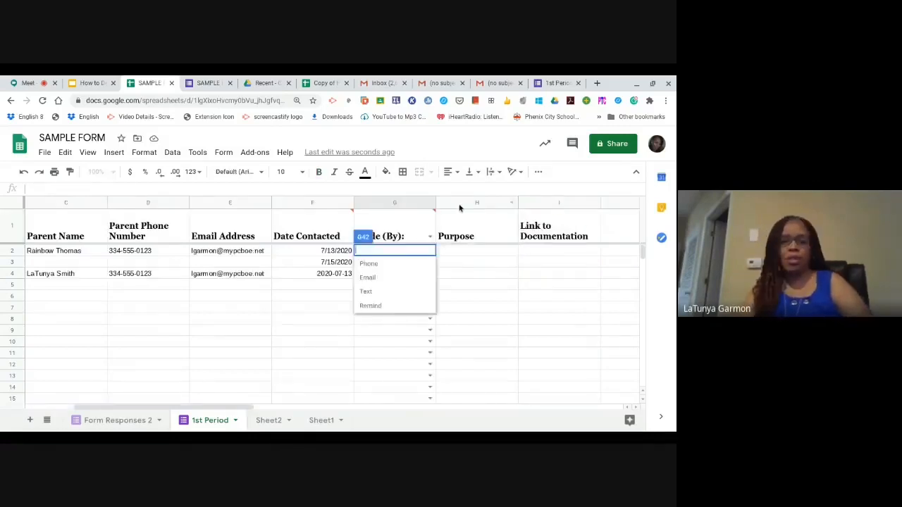
click(459, 206)
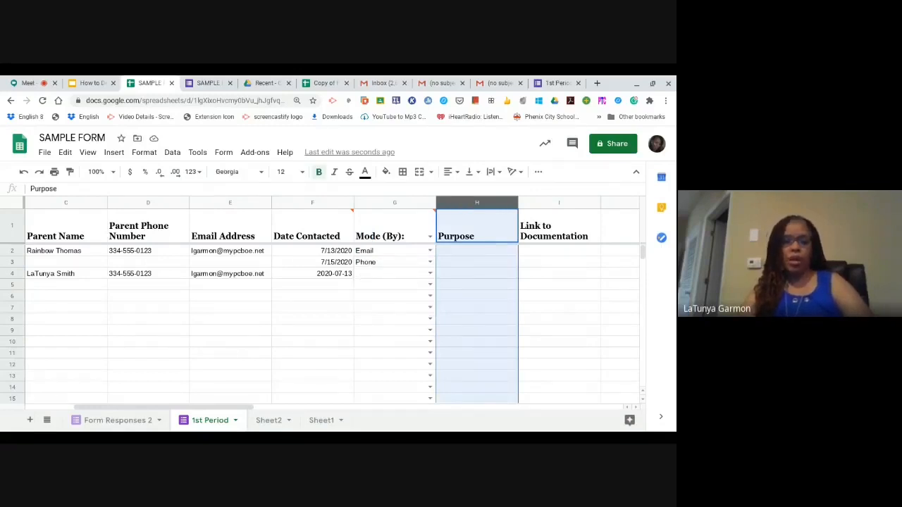
click(173, 153)
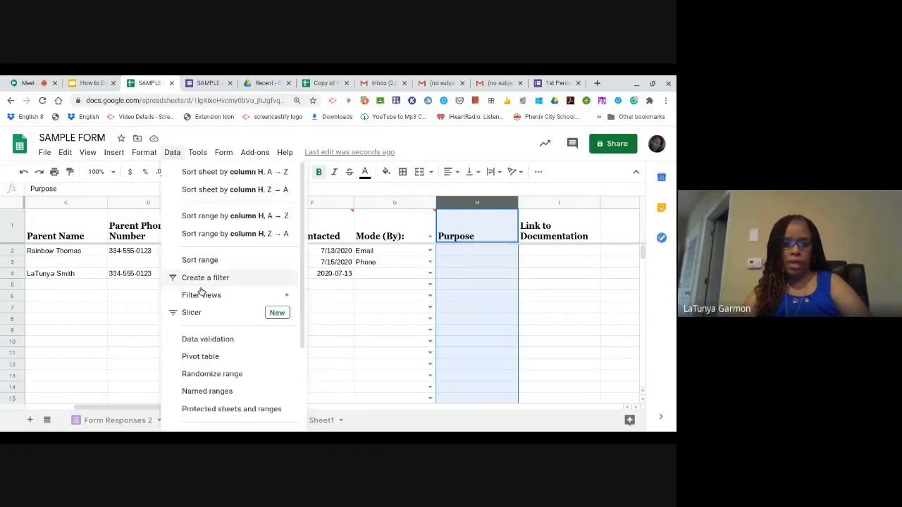
click(201, 339)
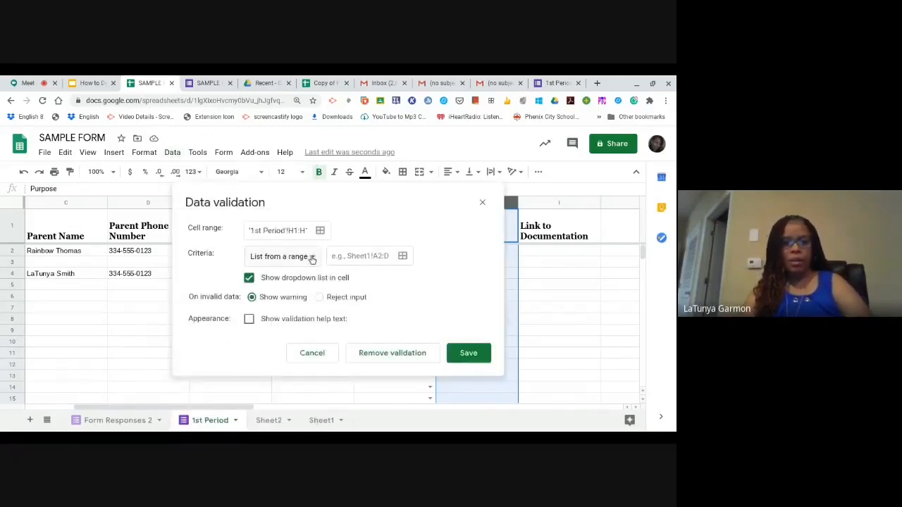
click(312, 258)
click(299, 273)
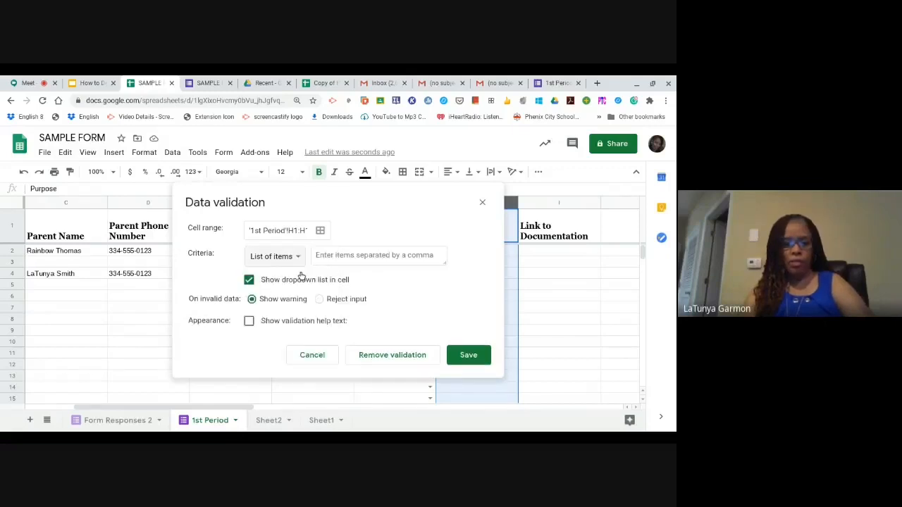
Enter PositiveFeedback and MissingAssignments as the first list items for the Purpose column's validation rule
click(345, 257)
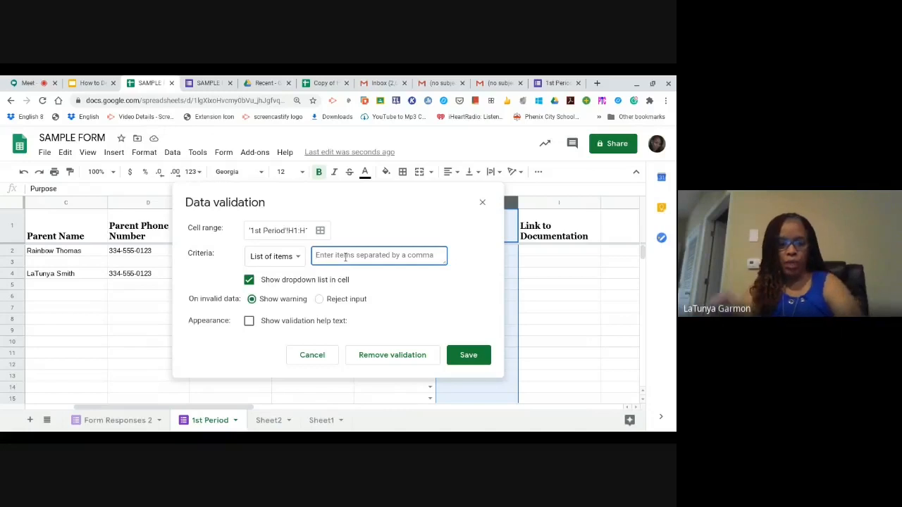
text(Pos)
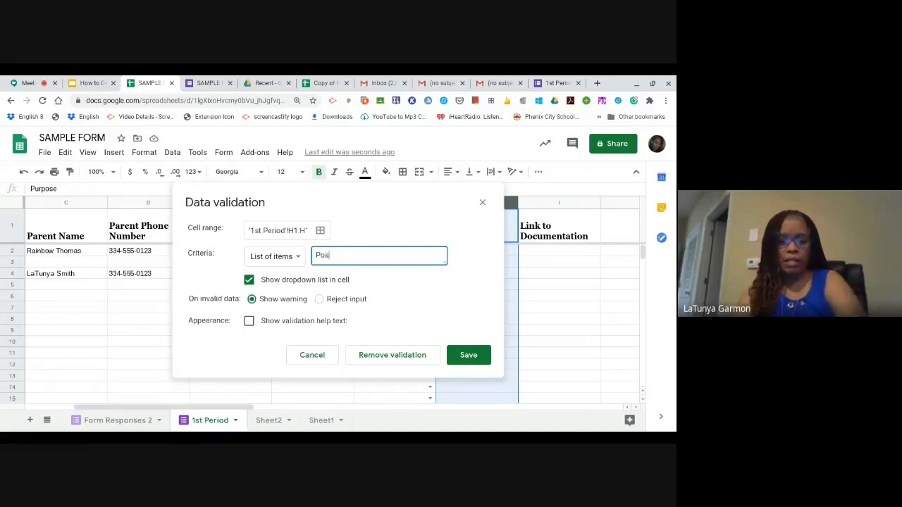
text(itiveFeedback,)
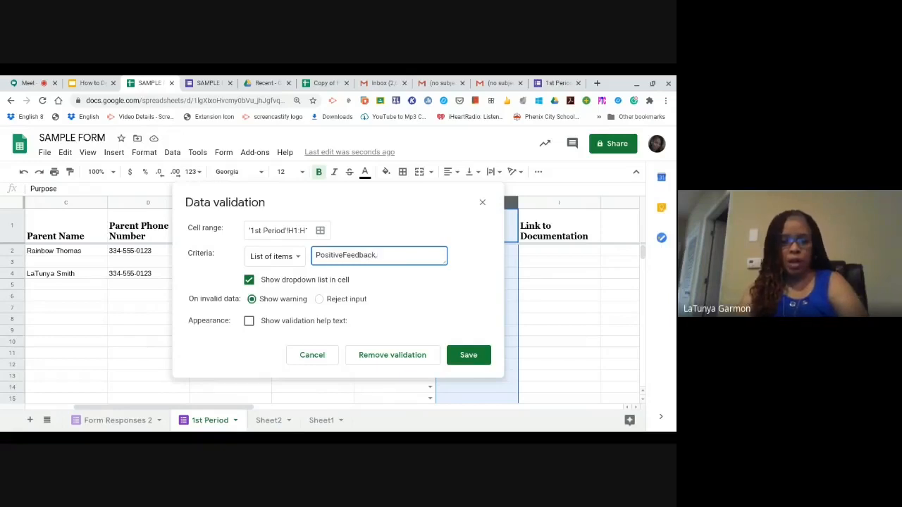
key(ctrl+a)
text(,Missing)
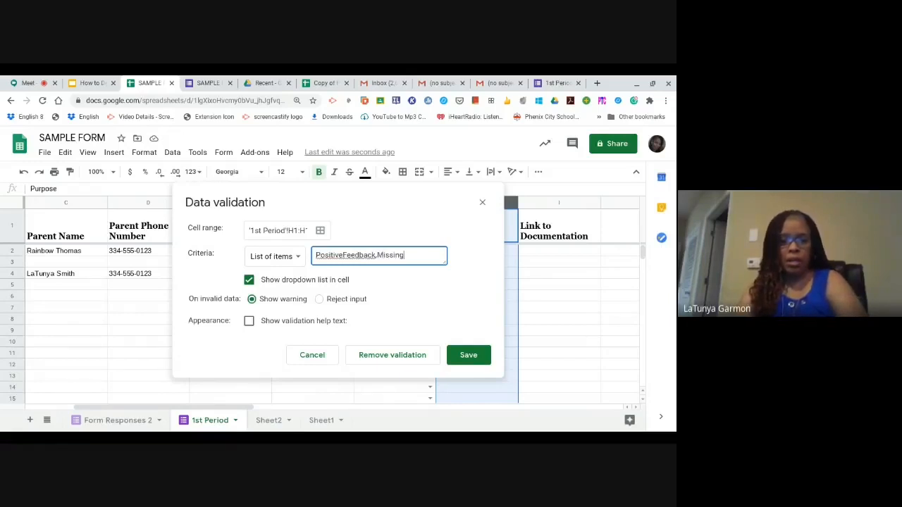
text(Ass)
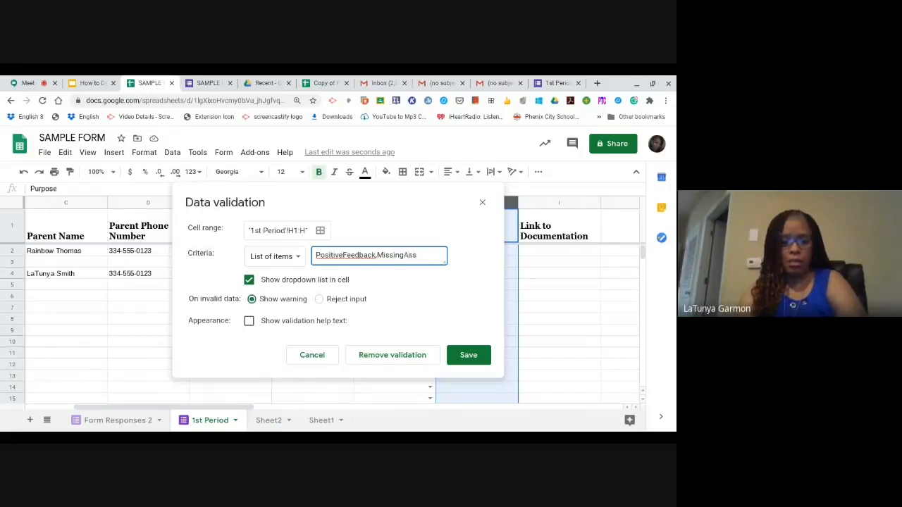
text(ignments)
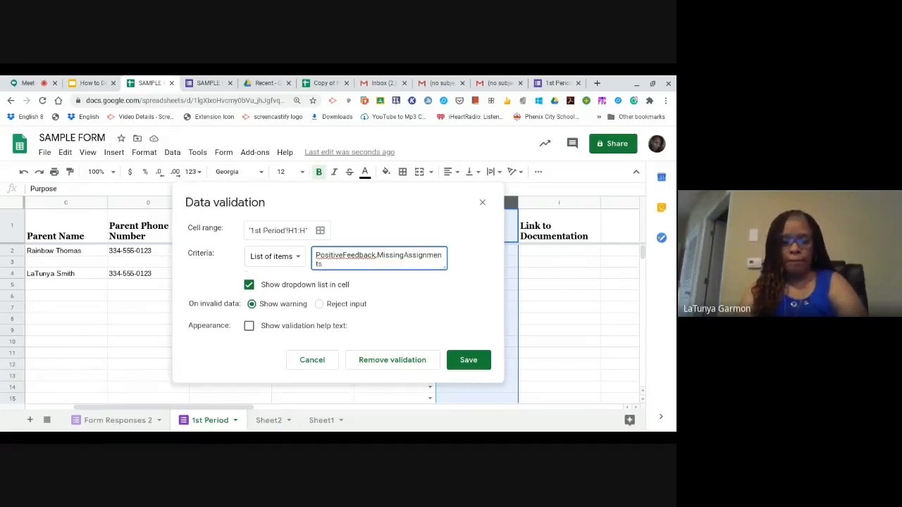
Add FailingClass and ReturnParentContact to the Purpose list items, keeping the in-cell dropdown list enabled
text(,)
text(F)
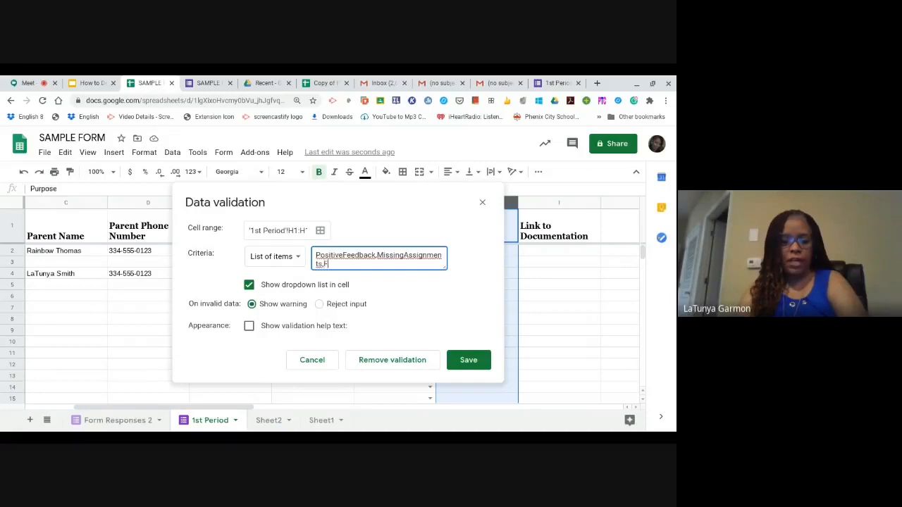
text(ailing)
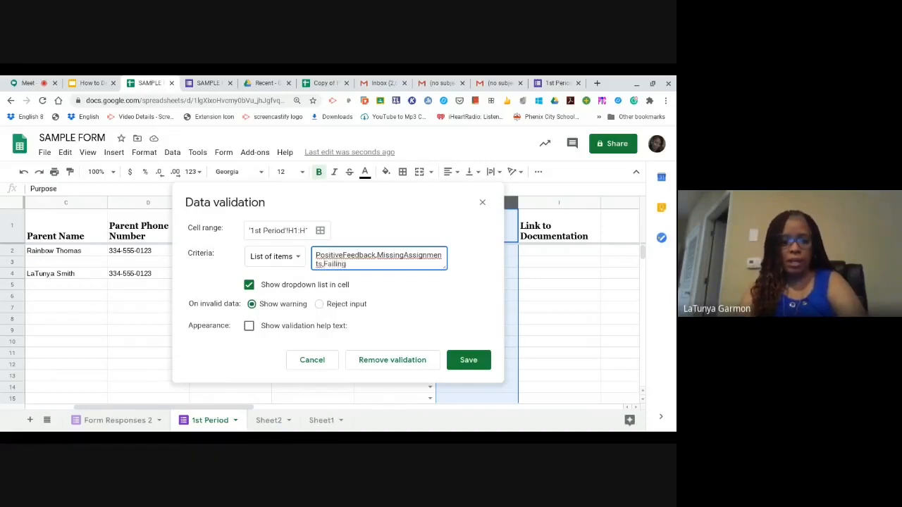
text(C)
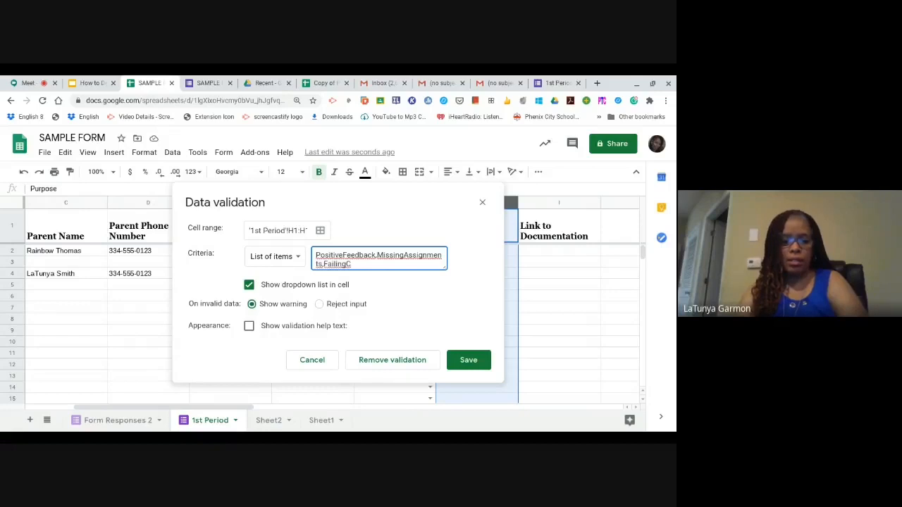
text(lass,)
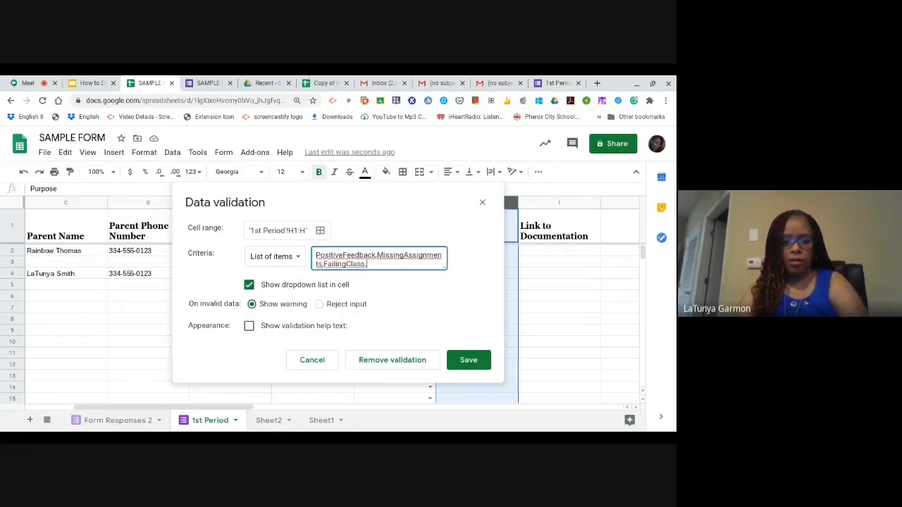
text(Ref)
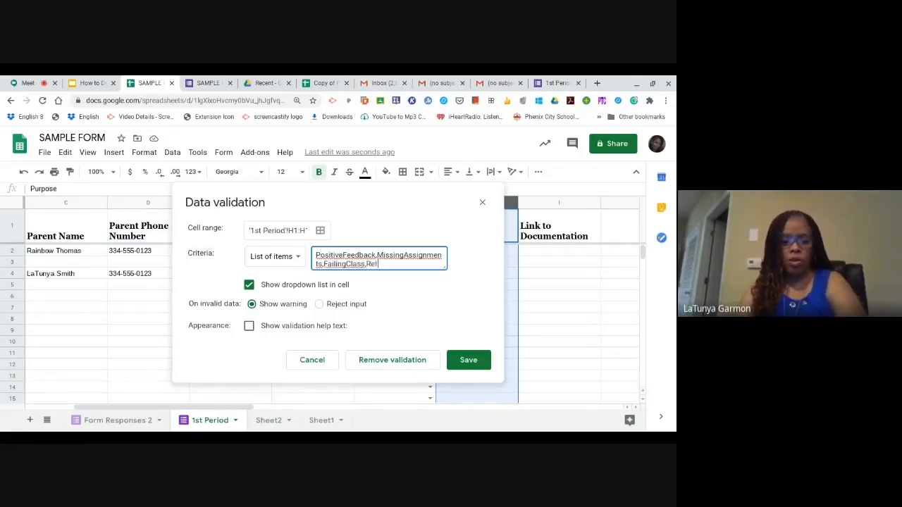
key(BackSpace)
text(turn)
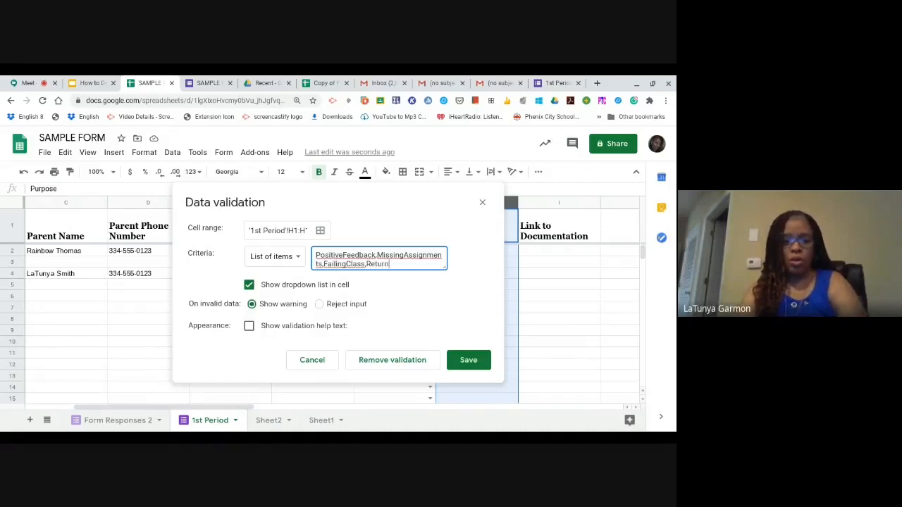
text(ParentC)
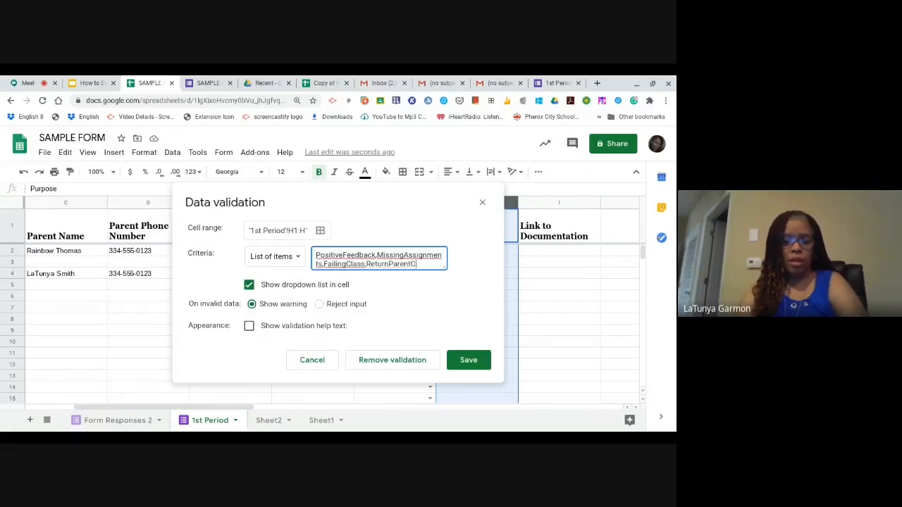
text(ontact)
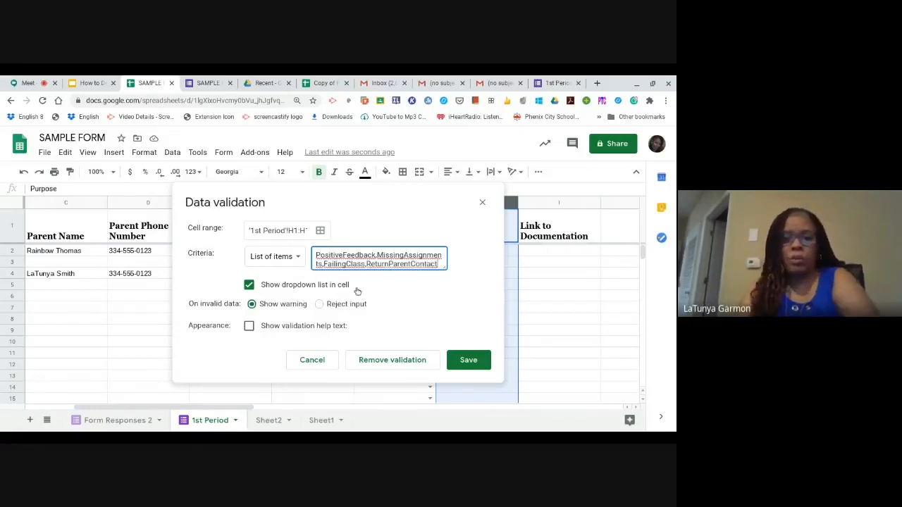
click(454, 291)
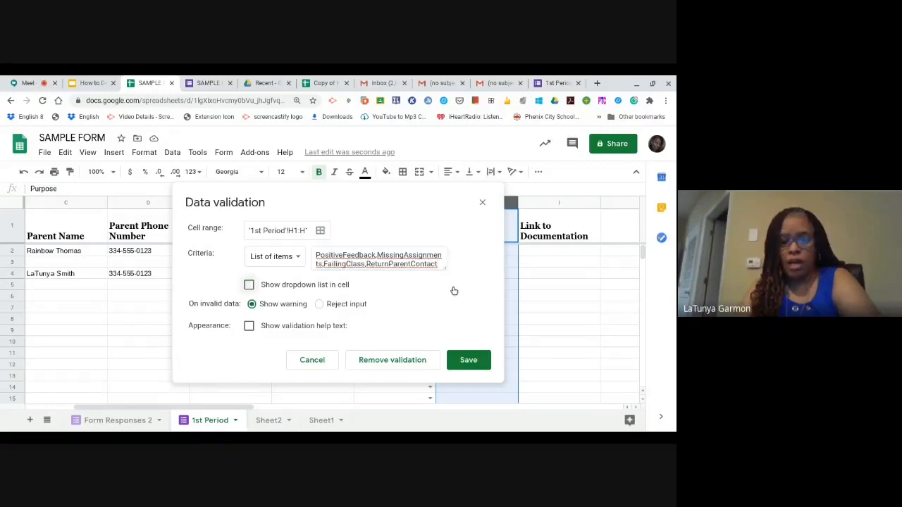
click(249, 286)
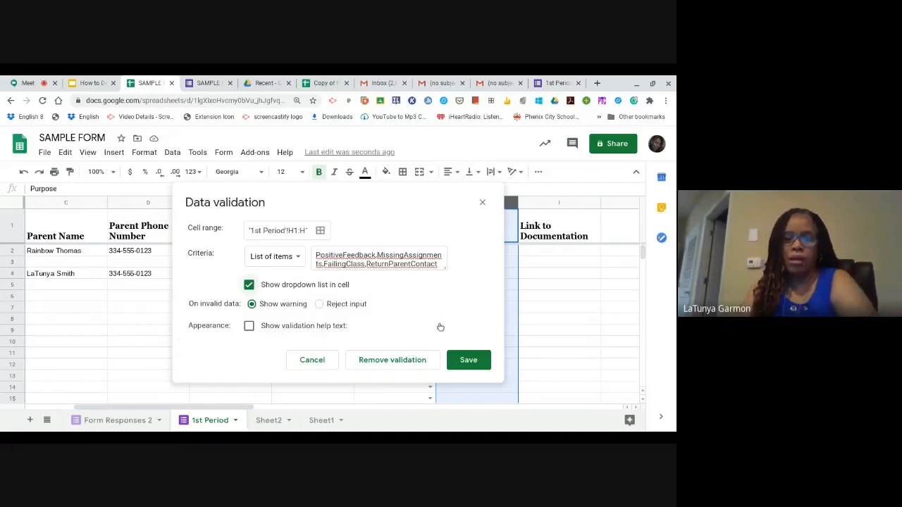
Save the Purpose column's validation rule and choose PositiveFeedback as the purpose in row 2, replacing it with MissingAssignments
click(469, 361)
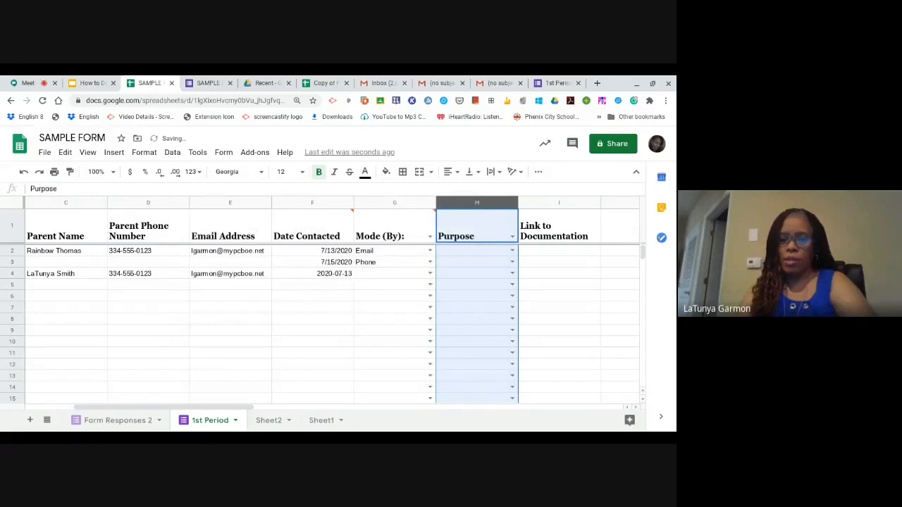
click(513, 250)
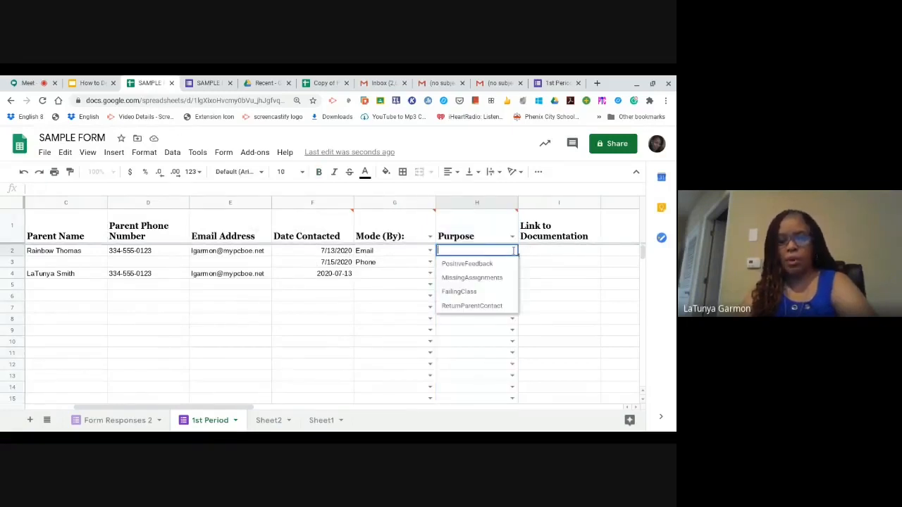
click(470, 265)
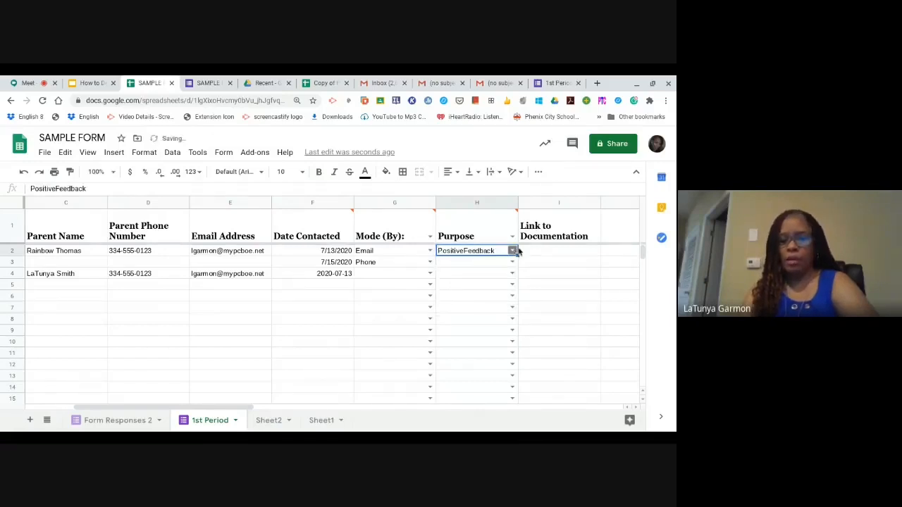
click(512, 252)
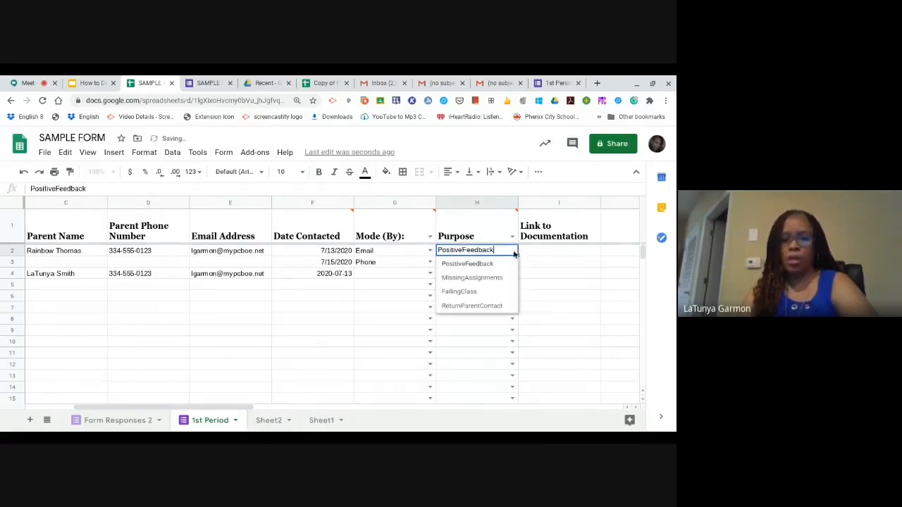
click(483, 278)
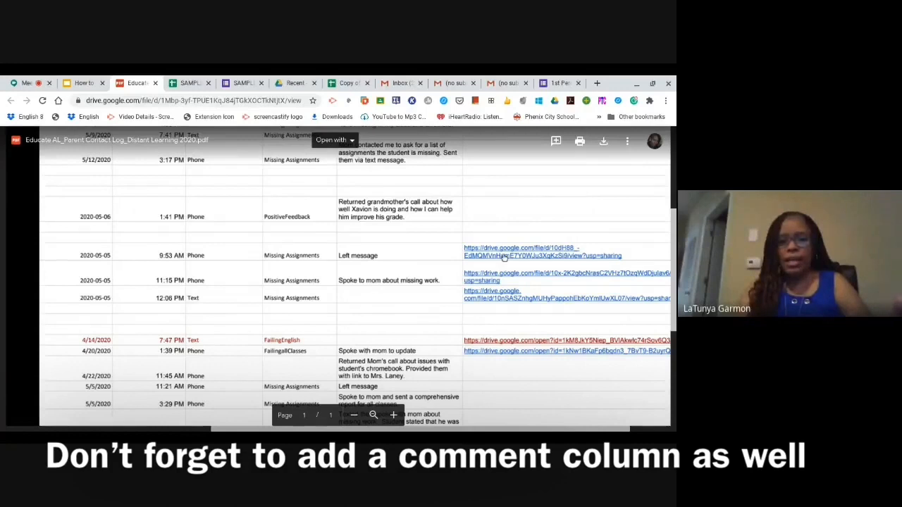
Open the linked documentation for the 9:53 AM phone contact on 2020-05-05 in the Parent Contact Log PDF
click(504, 252)
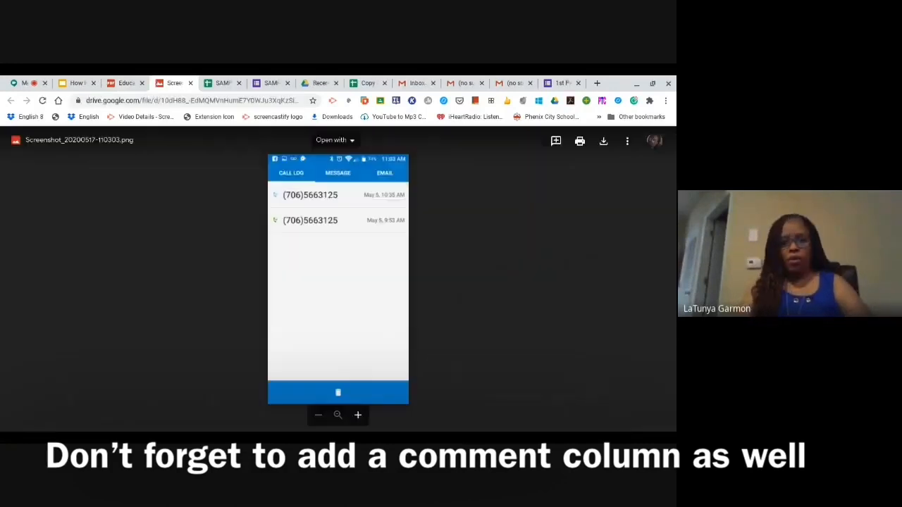